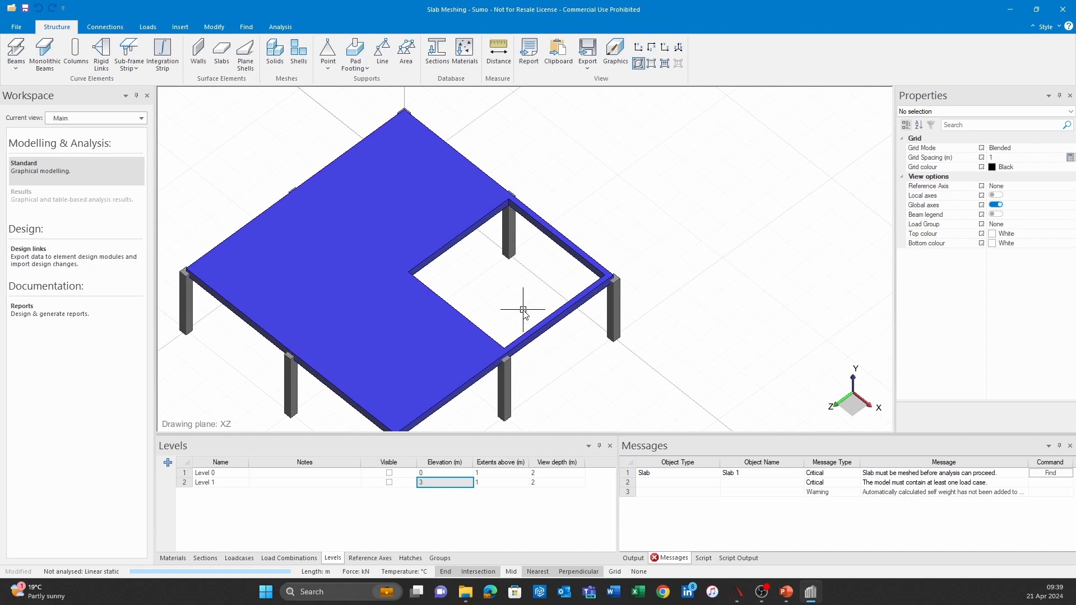
Step: Examine the slab, its corner opening with the narrow edge strips, and the supporting columns from several angles
middle_click_drag(492, 323, 503, 319)
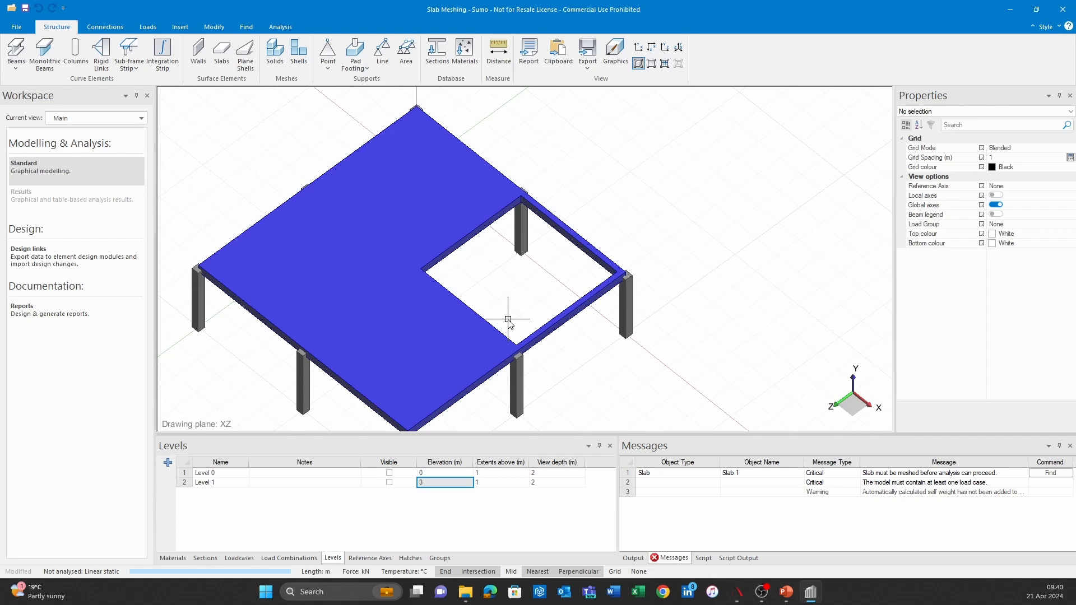
scroll(530, 261, "down", 1)
mouse_move(469, 252)
middle_mouse_down("shift")
mouse_move(495, 202)
mouse_move(485, 237)
middle_mouse_up("shift")
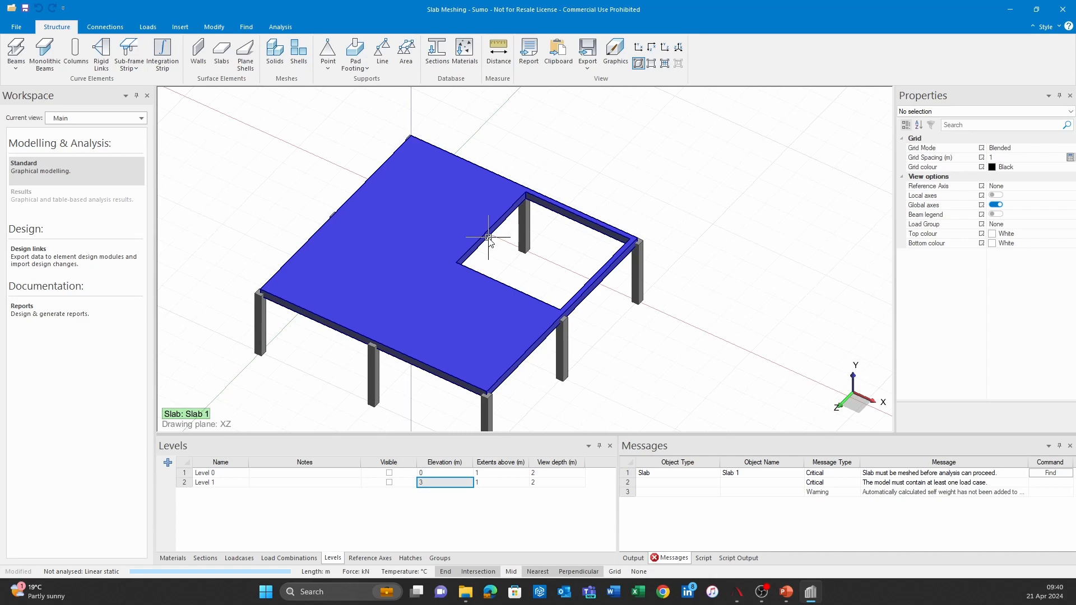
scroll(598, 238, "up", 3)
middle_click_drag(596, 250, 583, 295)
scroll(387, 150, "down", 2)
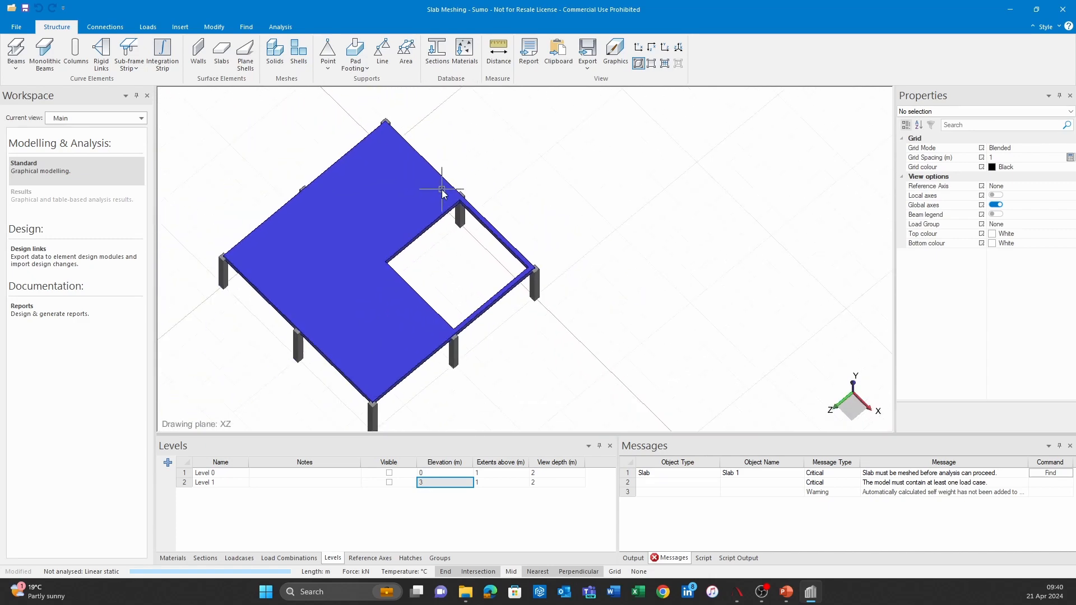
middle_click_drag(476, 235, 485, 226)
scroll(485, 226, "up", 2)
scroll(485, 226, "up", 3)
middle_click_drag(615, 293, 667, 223)
scroll(667, 223, "down", 2)
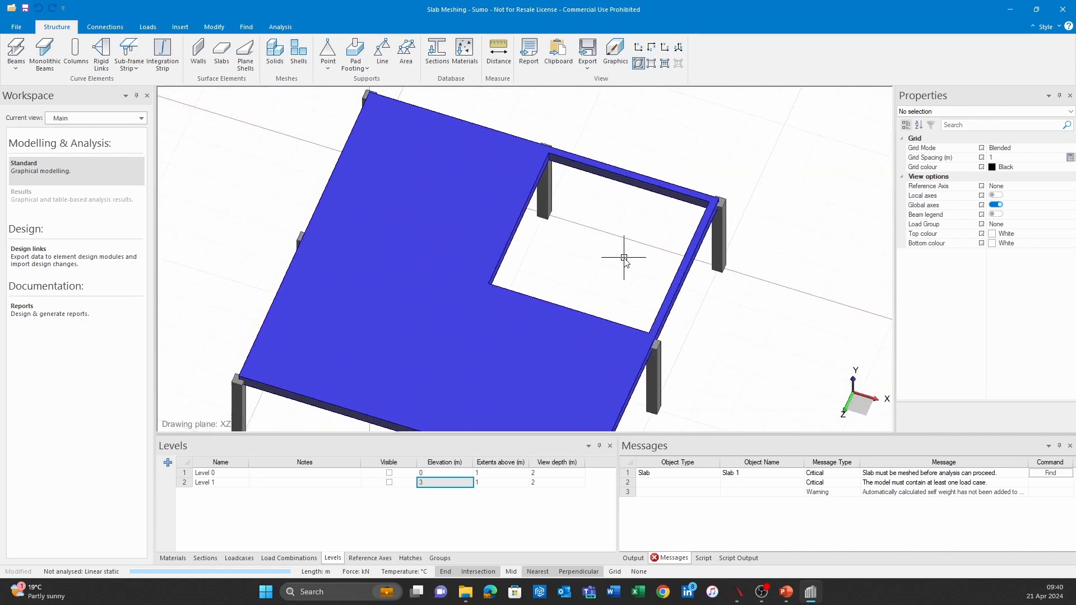
middle_click_drag(624, 296, 598, 292)
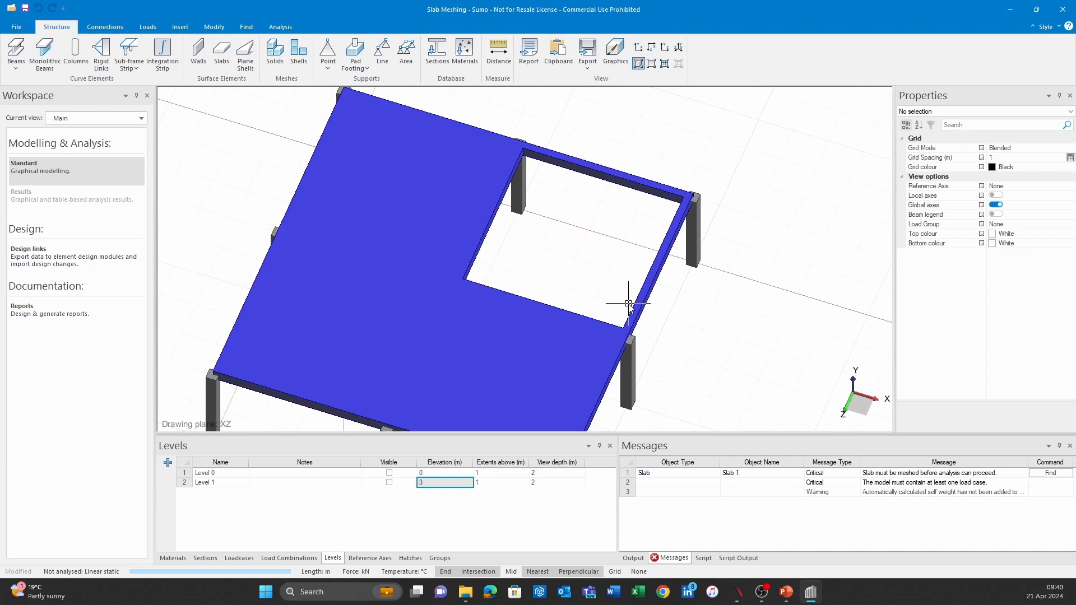
scroll(628, 303, "down", 2)
middle_click_drag(715, 329, 640, 327, "shift")
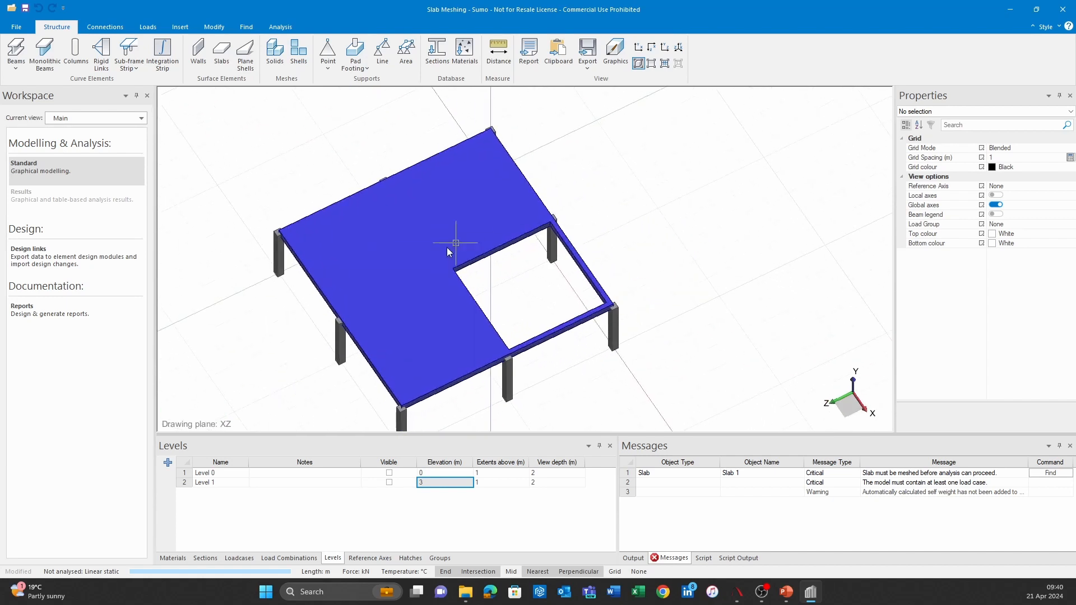
middle_click_drag(564, 288, 535, 230, "shift")
middle_click_drag(534, 192, 512, 211, "shift")
scroll(543, 176, "up", 3)
scroll(542, 176, "up", 5)
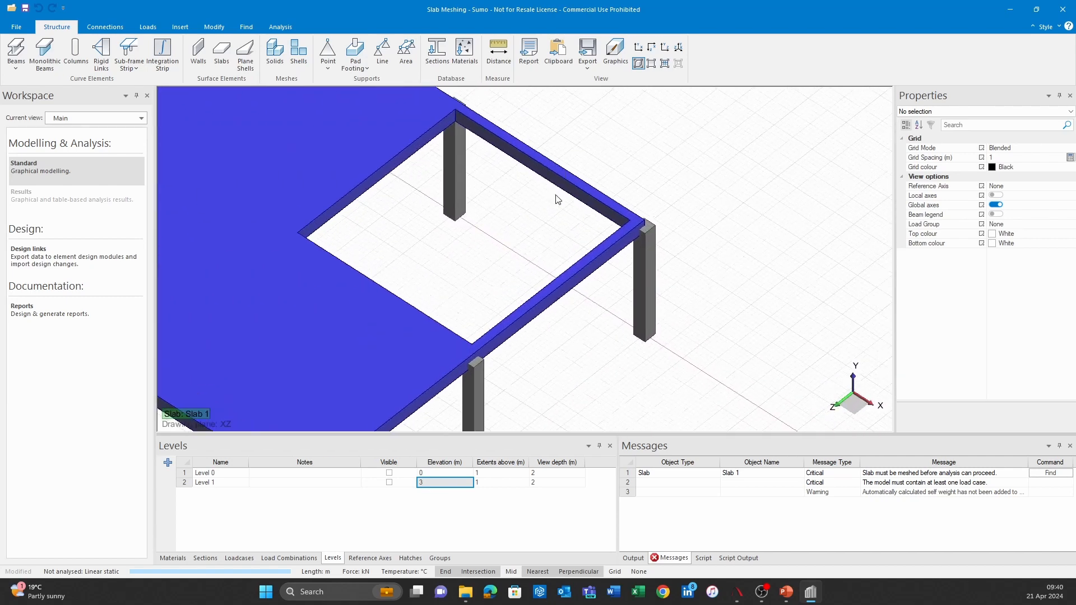
scroll(503, 233, "down", 8)
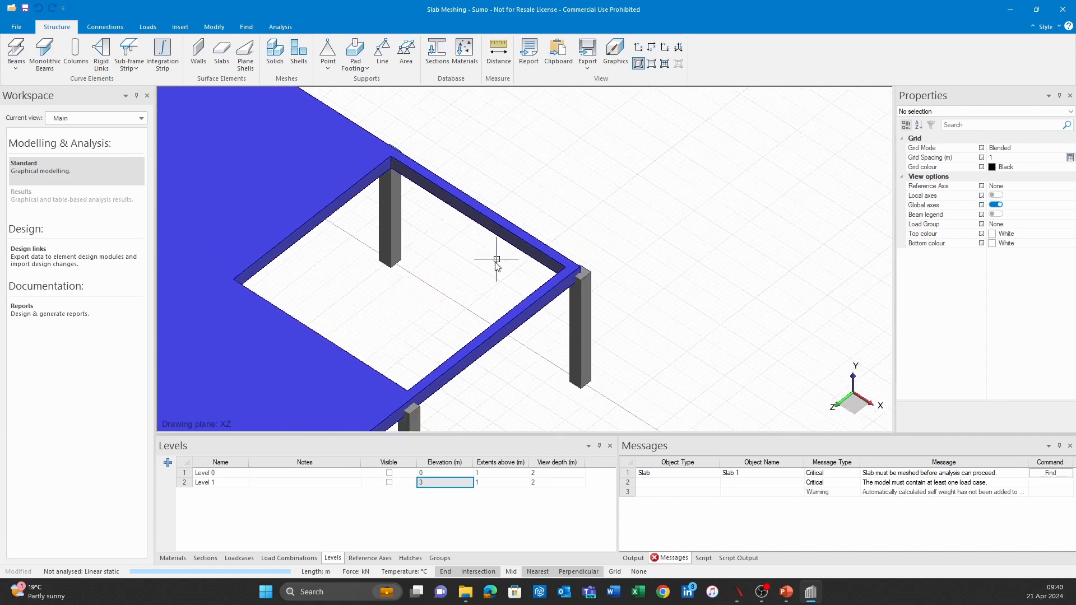
scroll(448, 234, "down", 2)
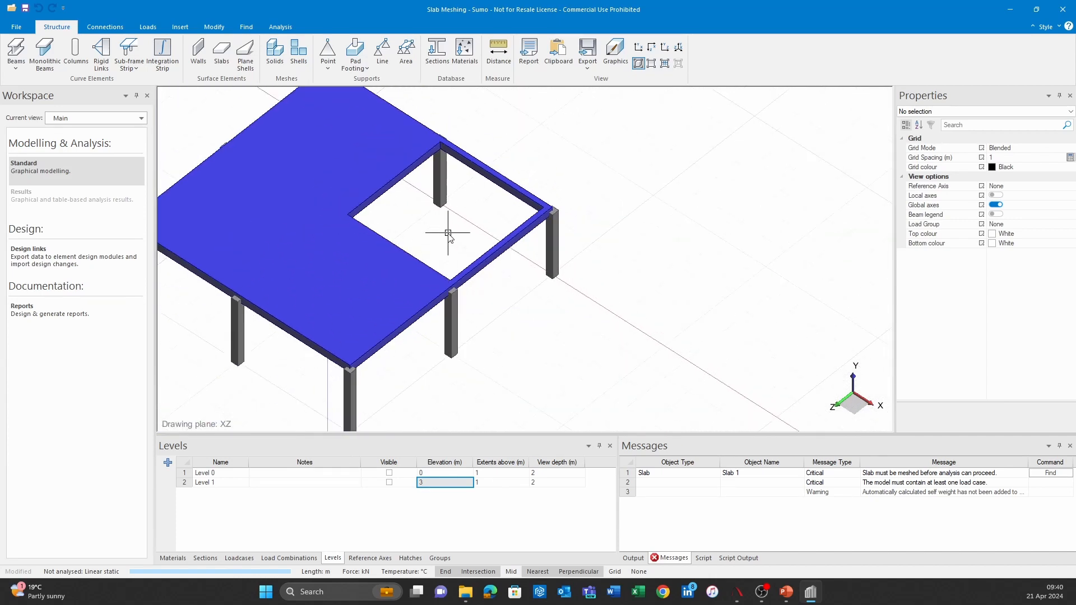
middle_click_drag(468, 238, 515, 275)
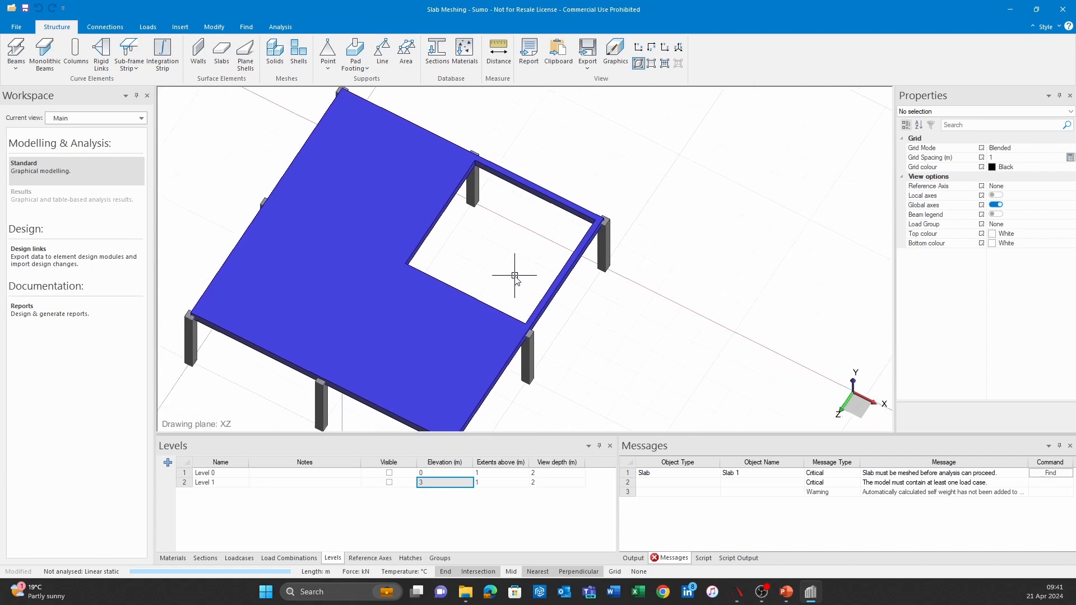
Step: Switch to the discretized model view and check the slab's mesh and plate properties
left_click(665, 63)
left_click(426, 128)
scroll(1018, 350, "down", 5)
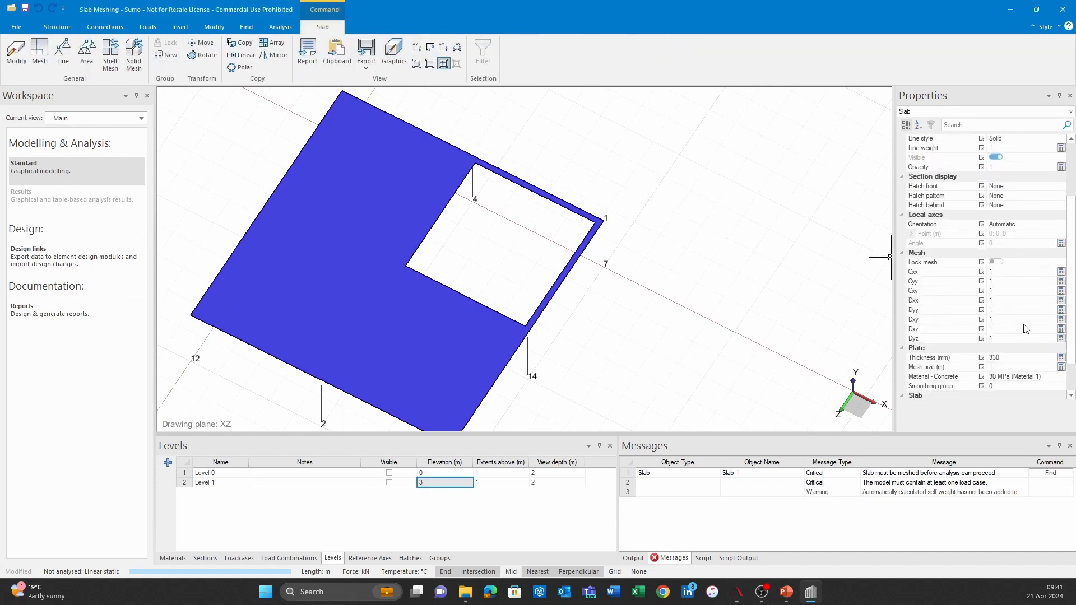
key("Escape")
Step: Mesh the whole model using the slab's existing mesh size
middle_click_drag(567, 275, 527, 241)
left_click(215, 28)
left_click(422, 53)
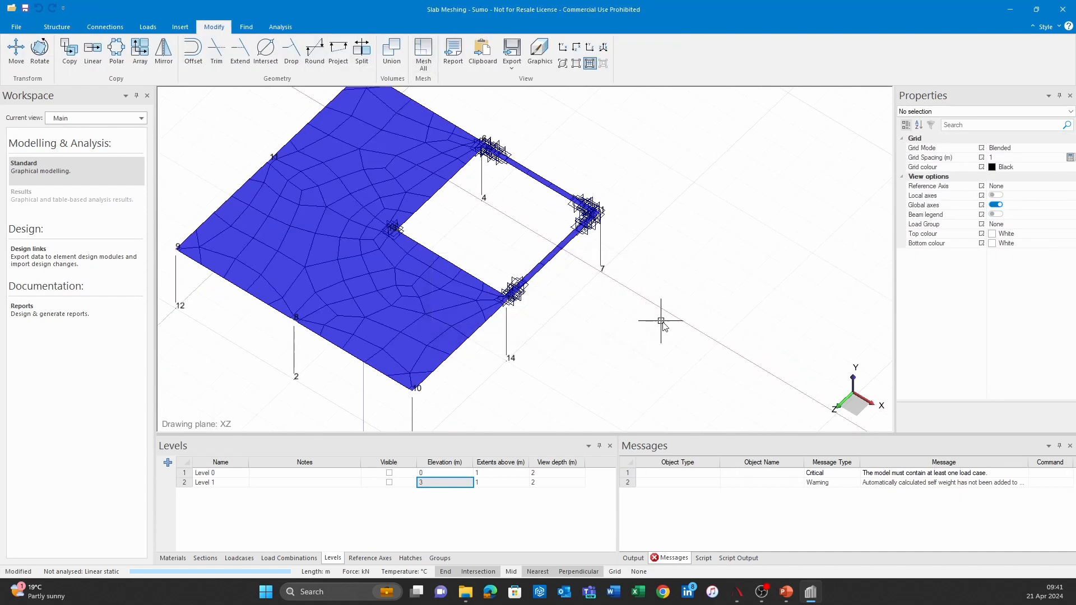
Step: Examine the slab mesh around the opening, especially the narrow edge strips and the elements at the opening's corners
scroll(527, 218, "up", 5)
scroll(561, 182, "up", 2)
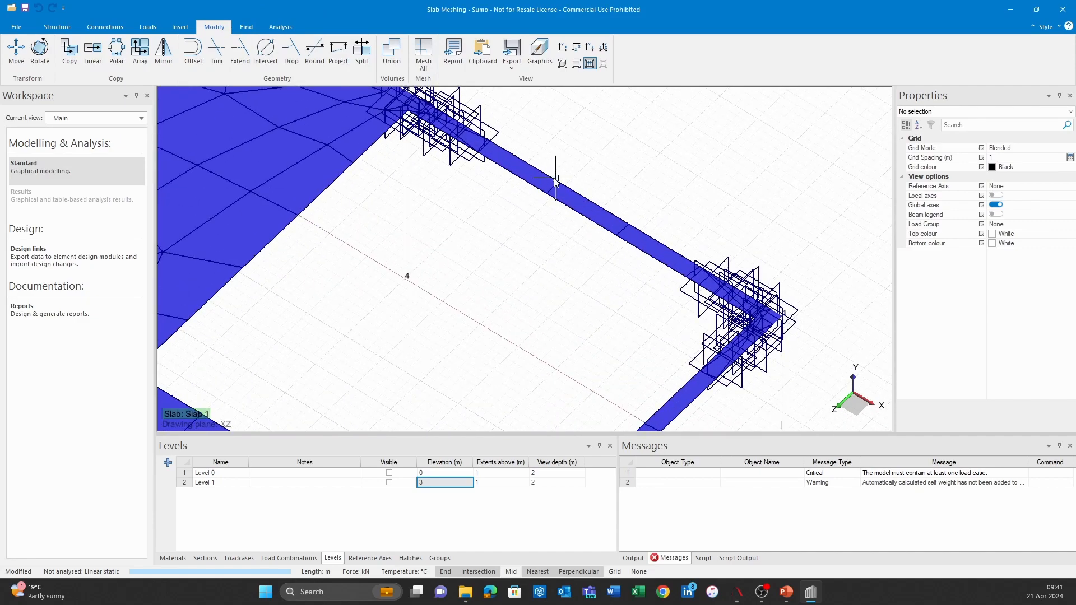
mouse_move(415, 109)
middle_mouse_down()
mouse_move(550, 314)
mouse_move(442, 172)
mouse_move(461, 231)
middle_mouse_up()
scroll(447, 172, "down", 5)
scroll(501, 229, "up", 2)
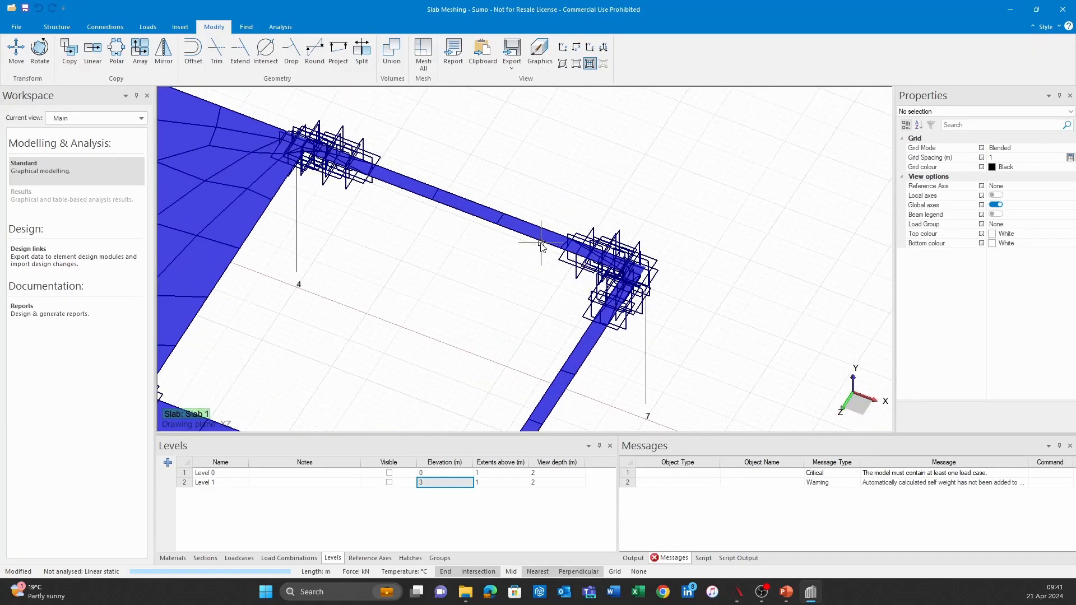
scroll(426, 235, "down", 2)
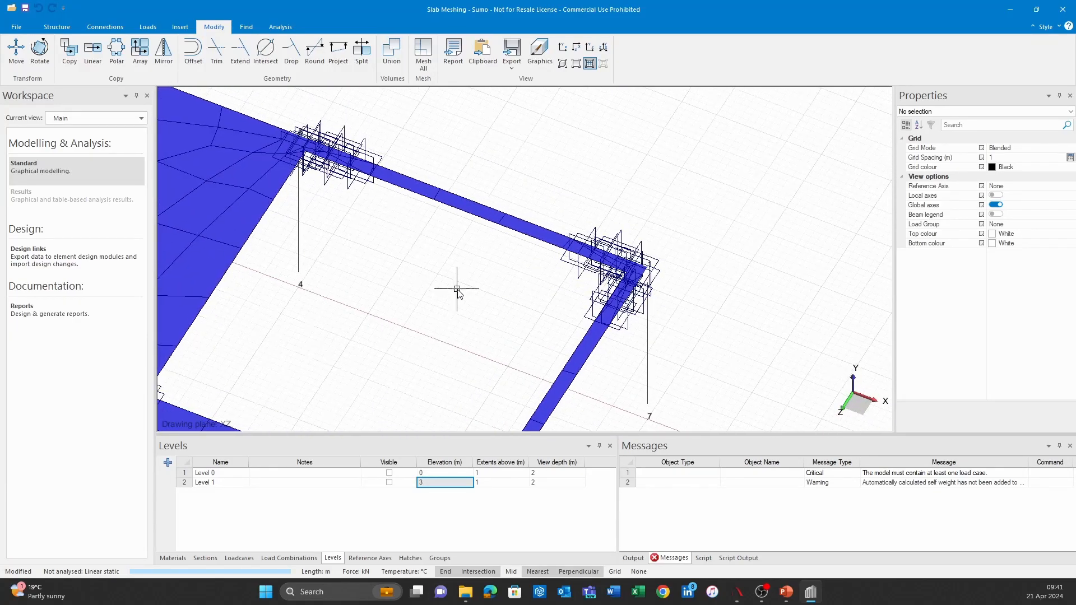
scroll(439, 283, "down", 2)
scroll(561, 239, "down", 2)
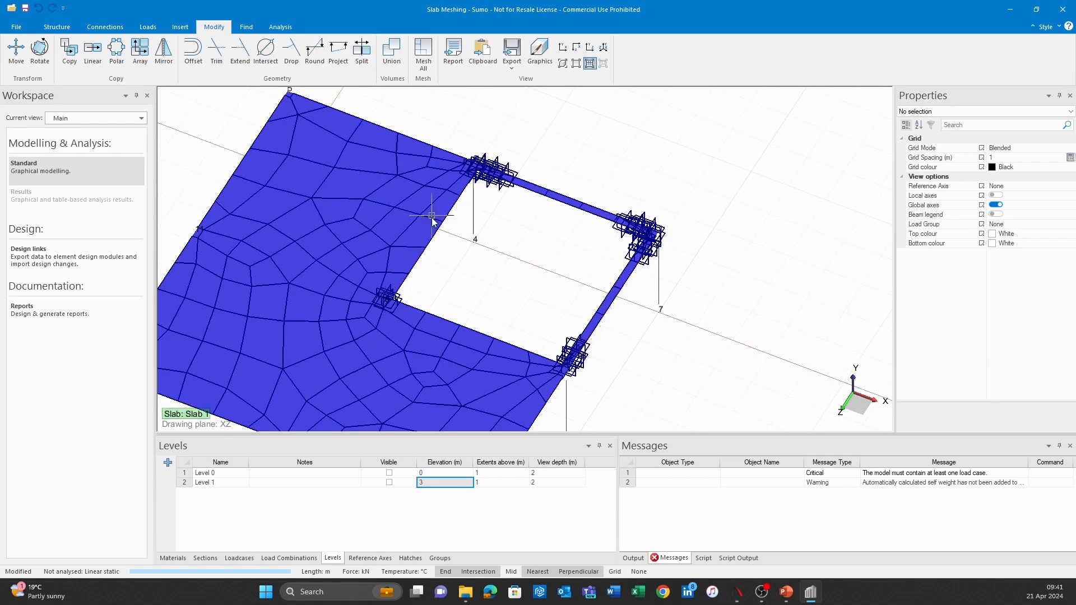
scroll(467, 163, "up", 3)
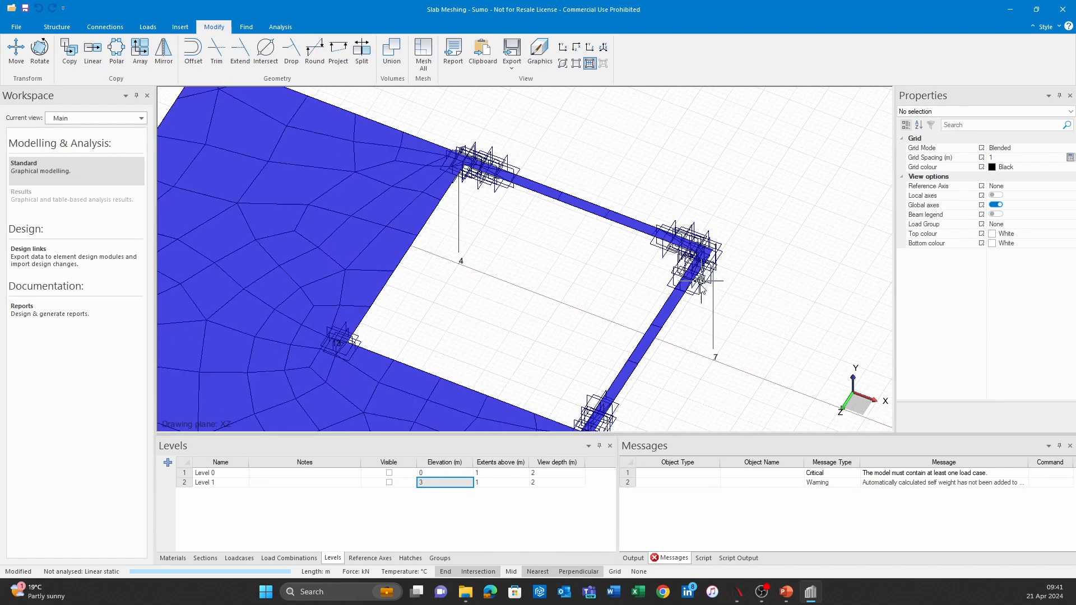
middle_click_drag(620, 392, 723, 251)
scroll(723, 251, "down", 4)
middle_click_drag(595, 283, 560, 357)
scroll(560, 357, "down", 1)
middle_click_drag(574, 305, 560, 269, "shift")
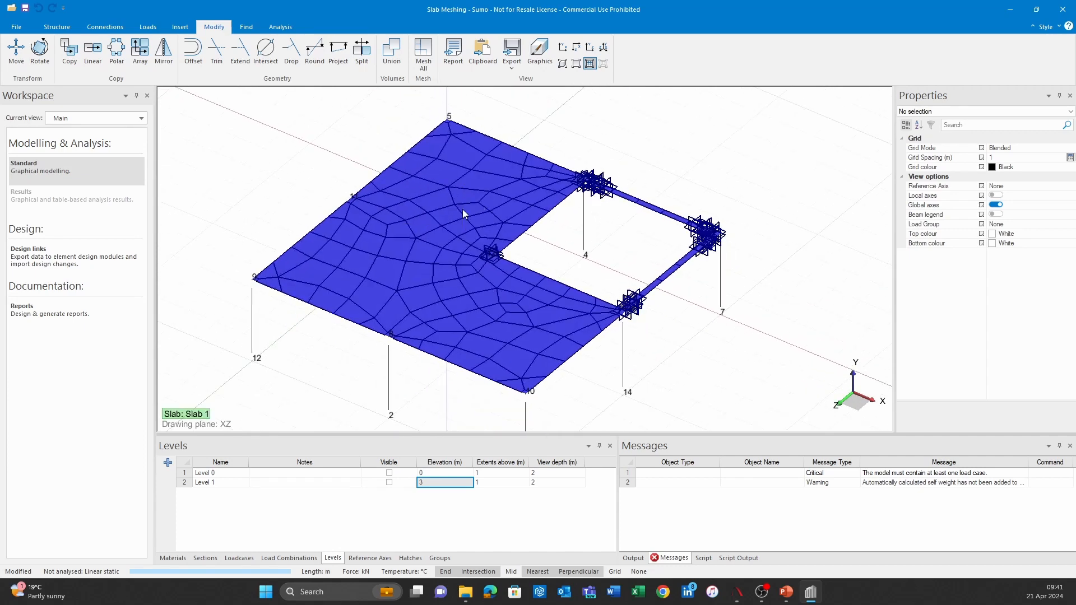
scroll(619, 212, "up", 2)
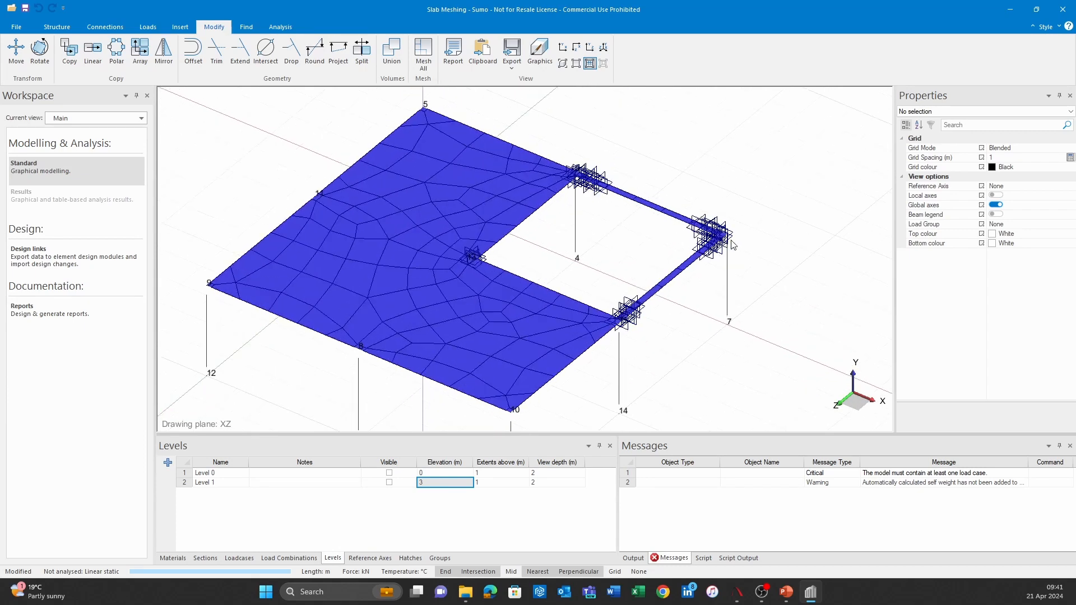
scroll(612, 326, "up", 2)
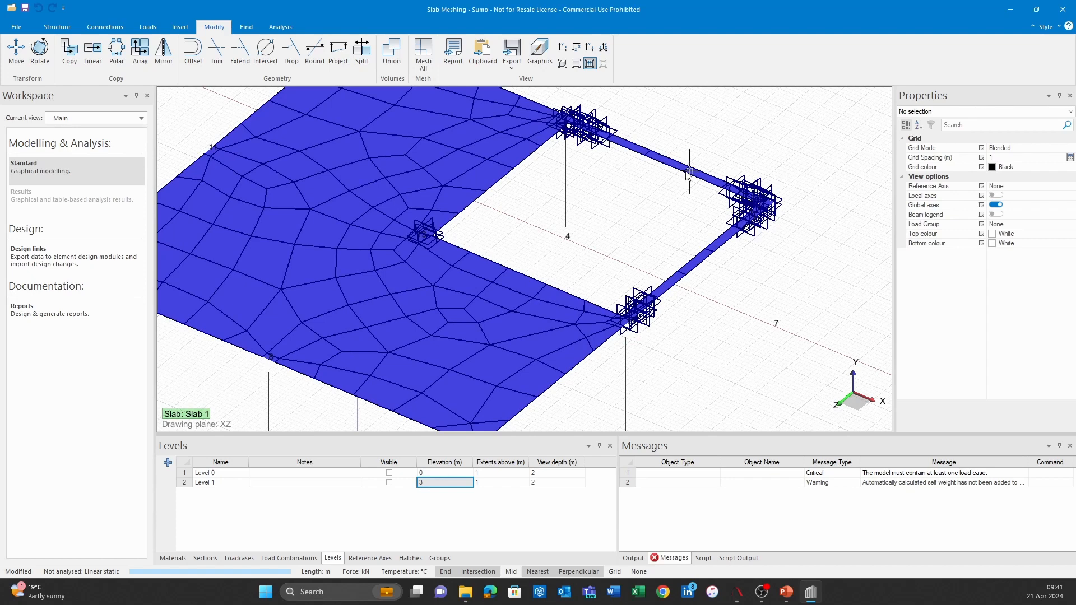
Step: Set the slab's mesh size to 0.2 m and mesh the whole model again
left_click(652, 161)
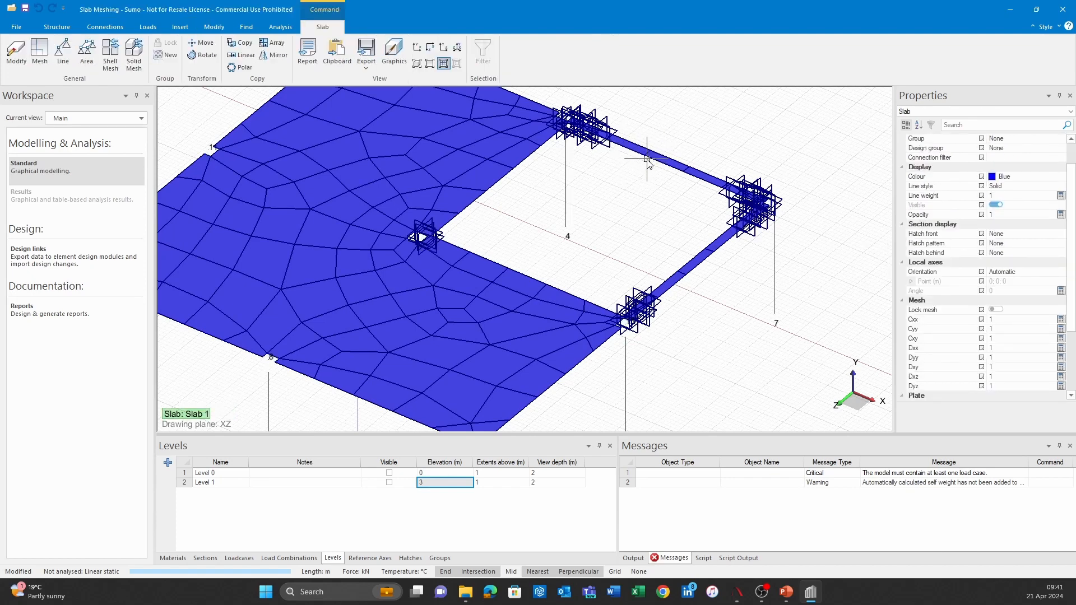
scroll(1013, 329, "down", 3)
left_click(1015, 330)
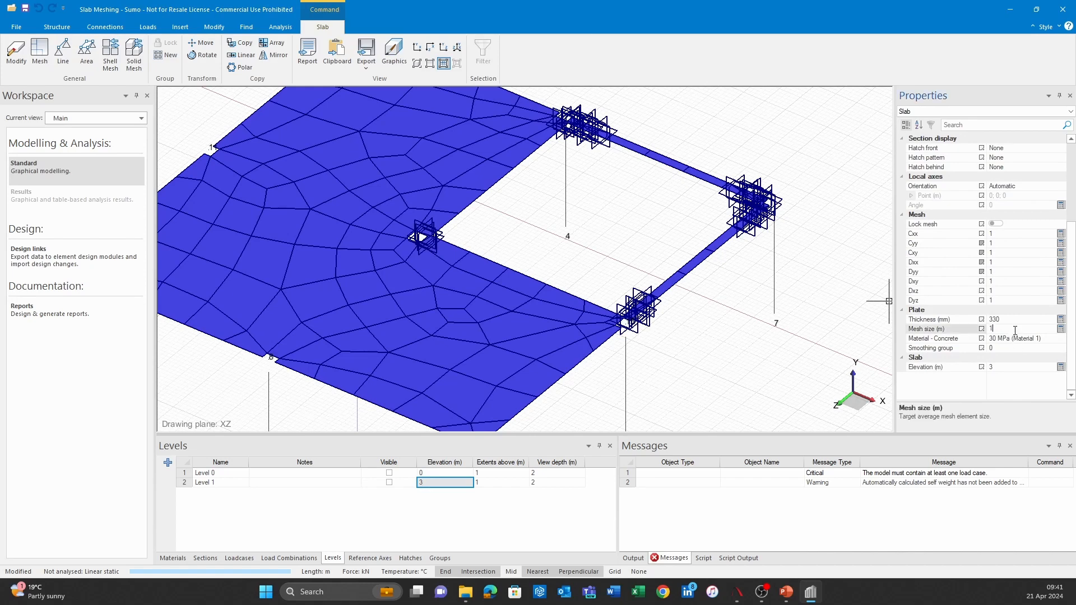
key("Return")
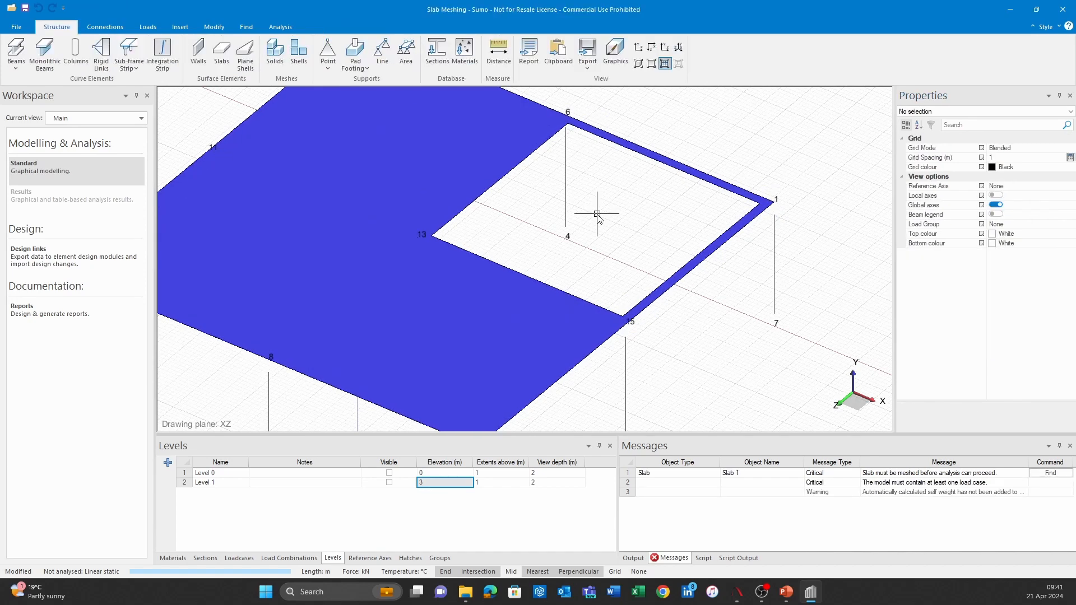
left_click(214, 27)
left_click(424, 55)
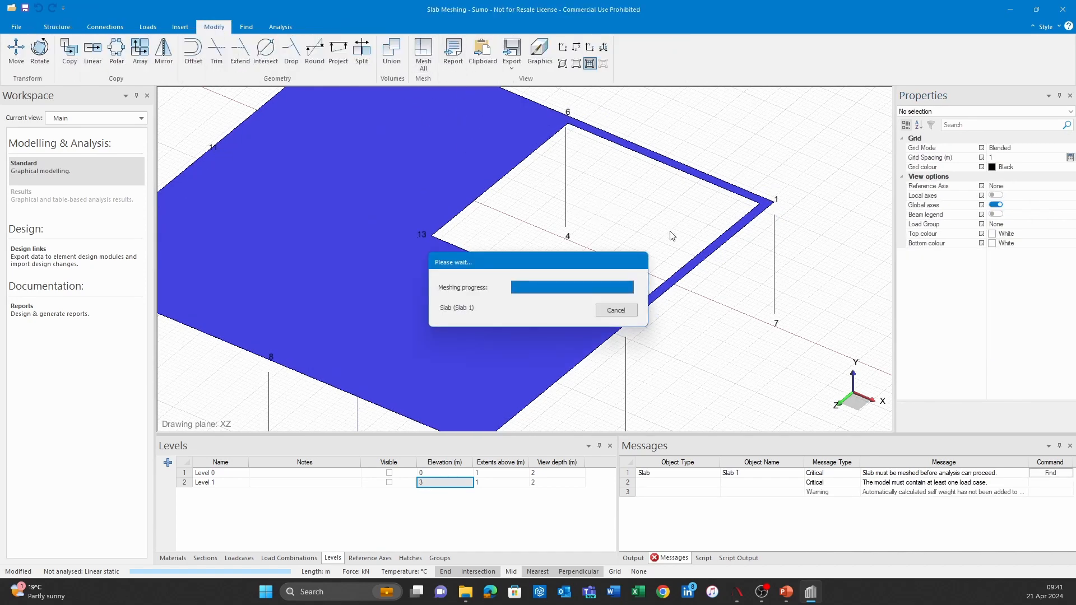
Step: Examine the refined slab mesh across the main area, the narrow edge strips and the corners of the opening
scroll(691, 201, "up", 4)
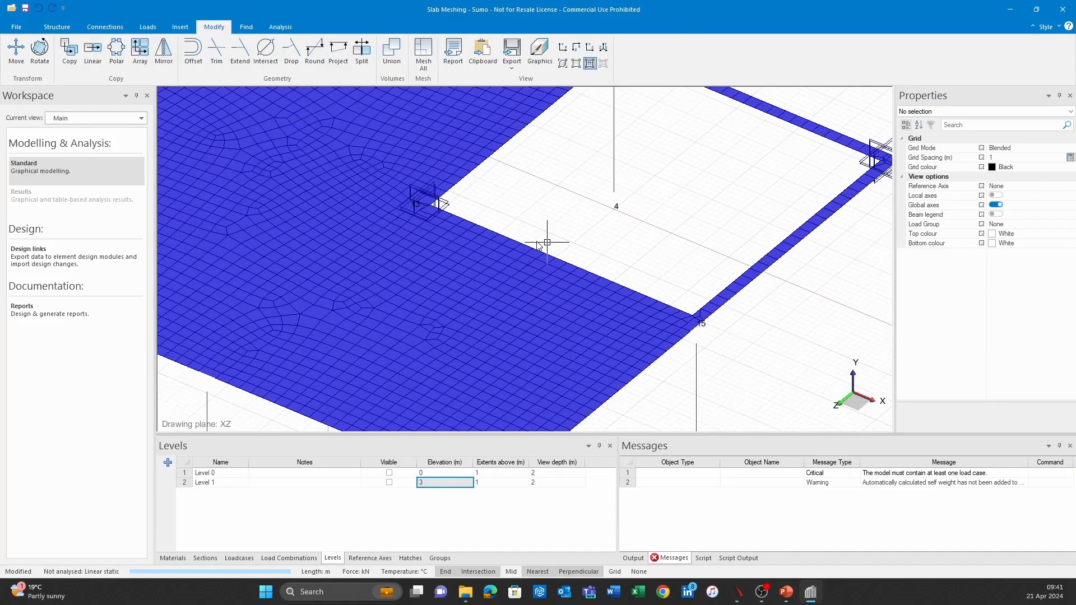
scroll(690, 259, "down", 5)
scroll(580, 281, "up", 3)
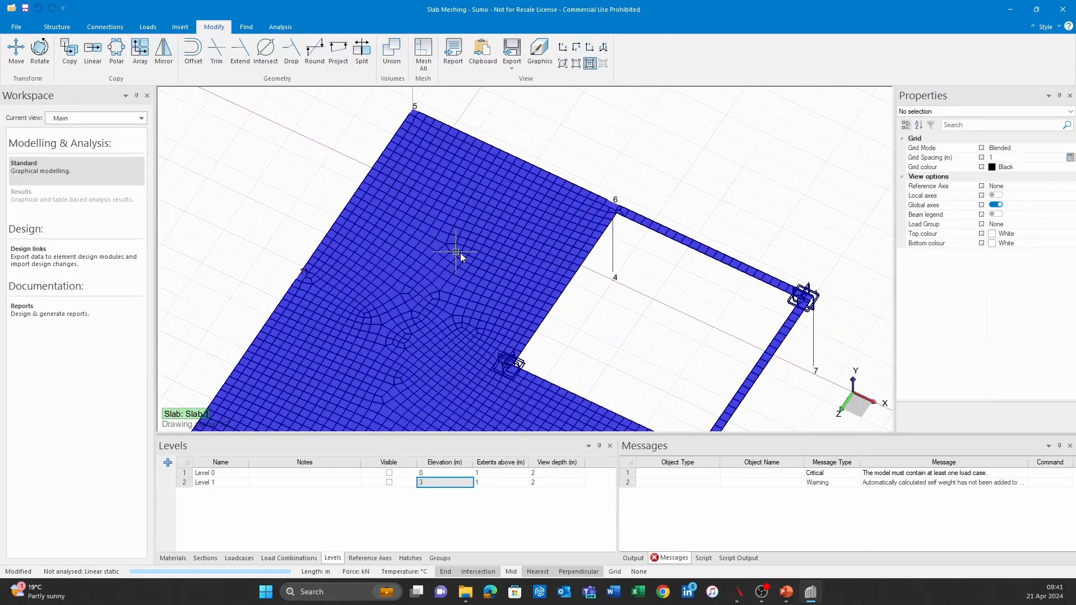
scroll(625, 289, "down", 5)
scroll(626, 289, "up", 1)
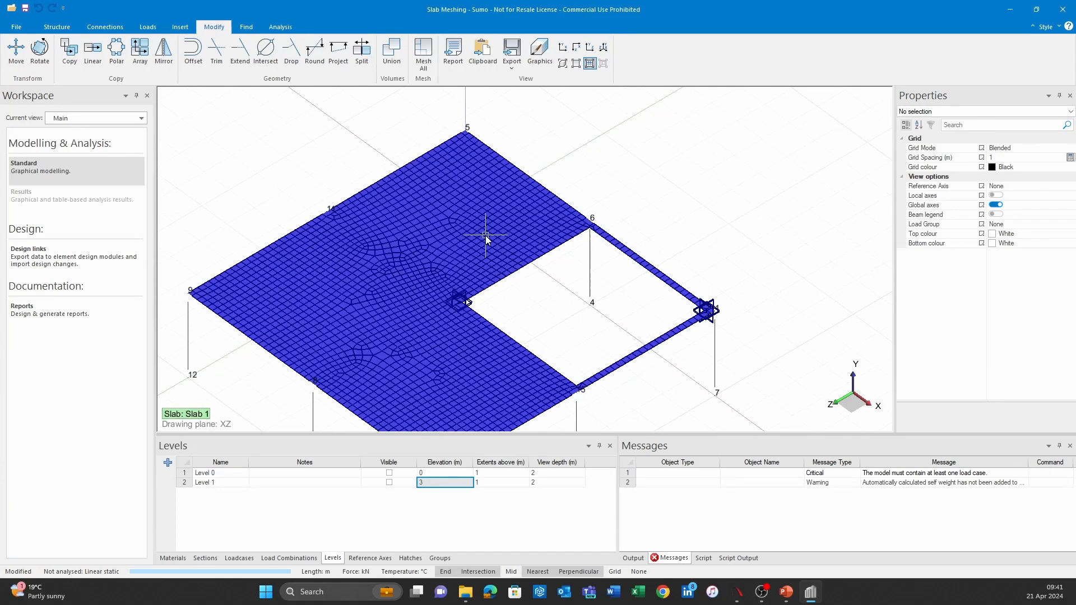
scroll(648, 284, "up", 2)
scroll(626, 255, "down", 2)
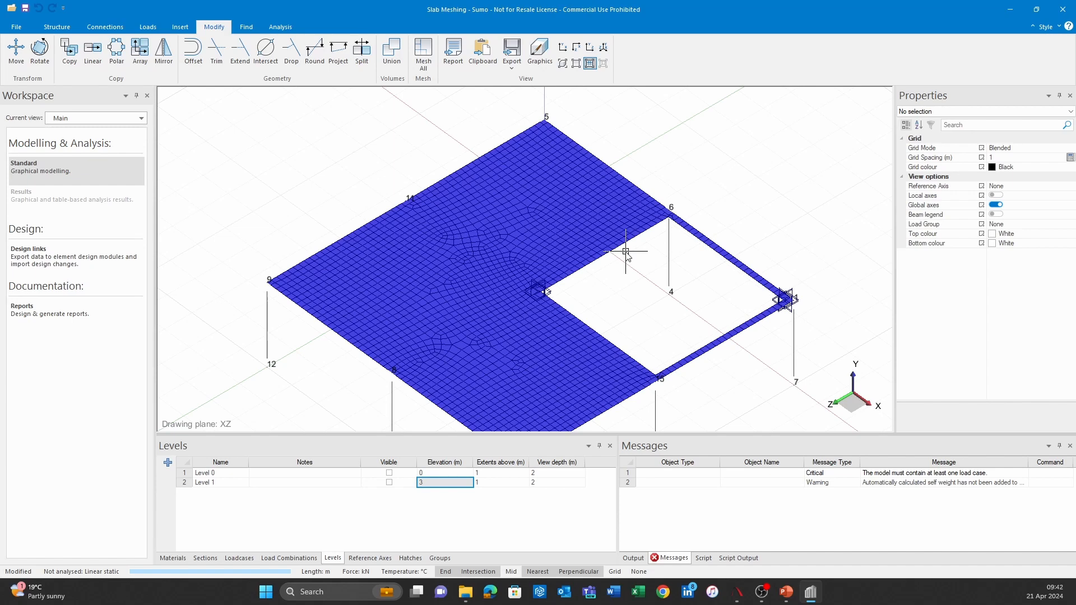
scroll(628, 274, "down", 2)
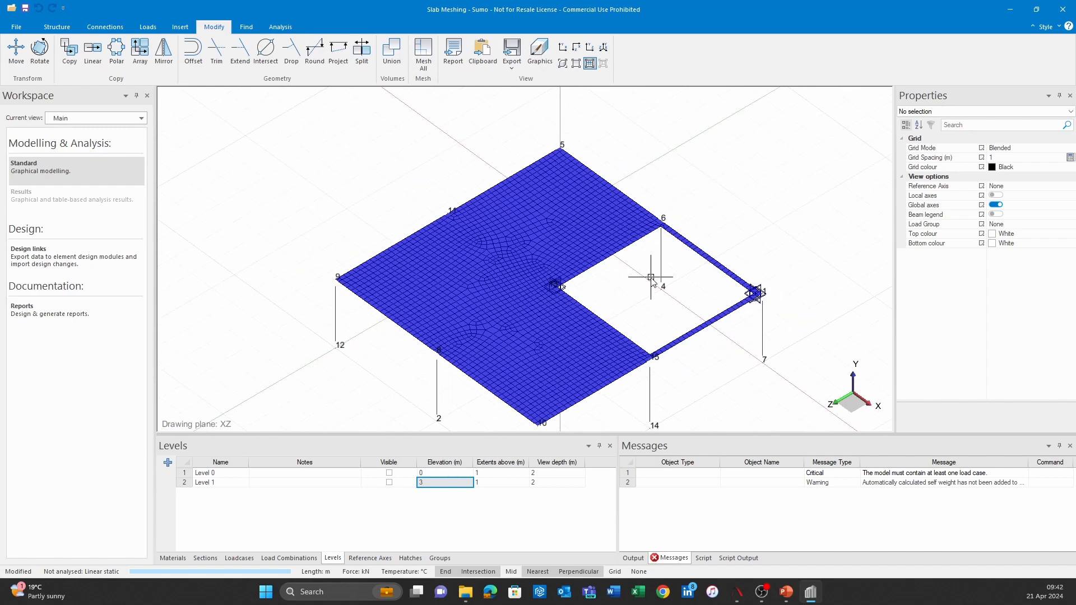
middle_click_drag(645, 290, 583, 286, "shift")
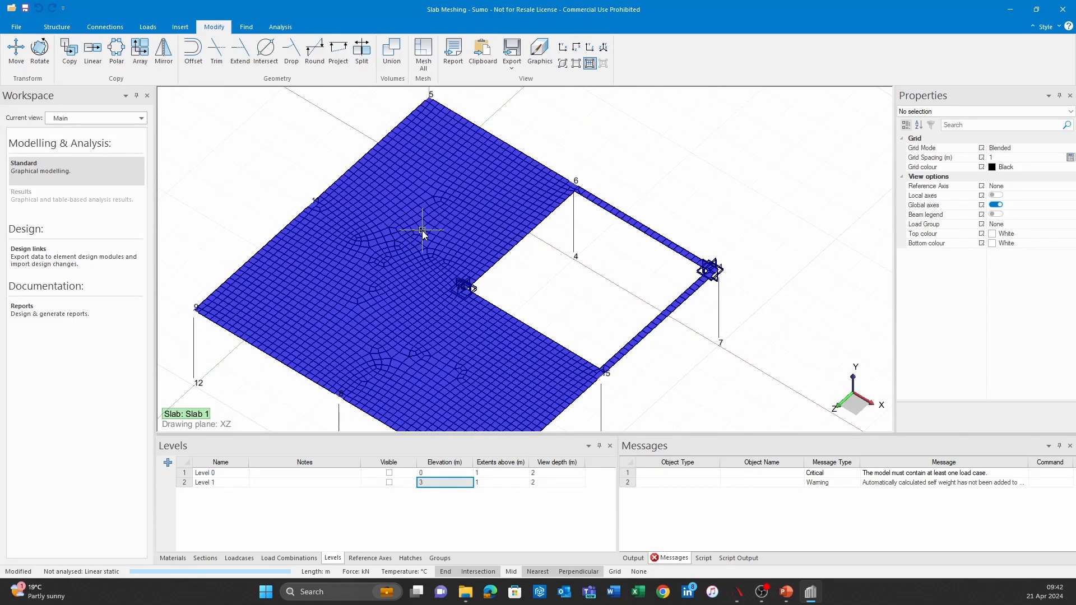
Step: Set the slab's mesh size to 0.5 m and remesh the whole model
left_click(513, 157)
scroll(1004, 373, "down", 1)
left_click(1013, 349)
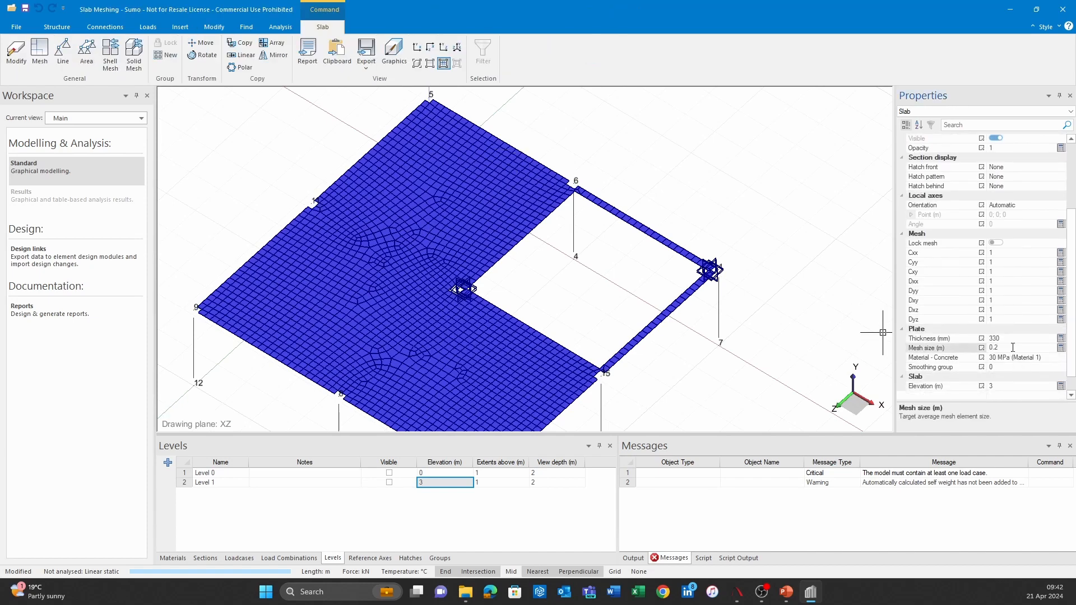
key("Return")
key("Escape")
left_click(213, 27)
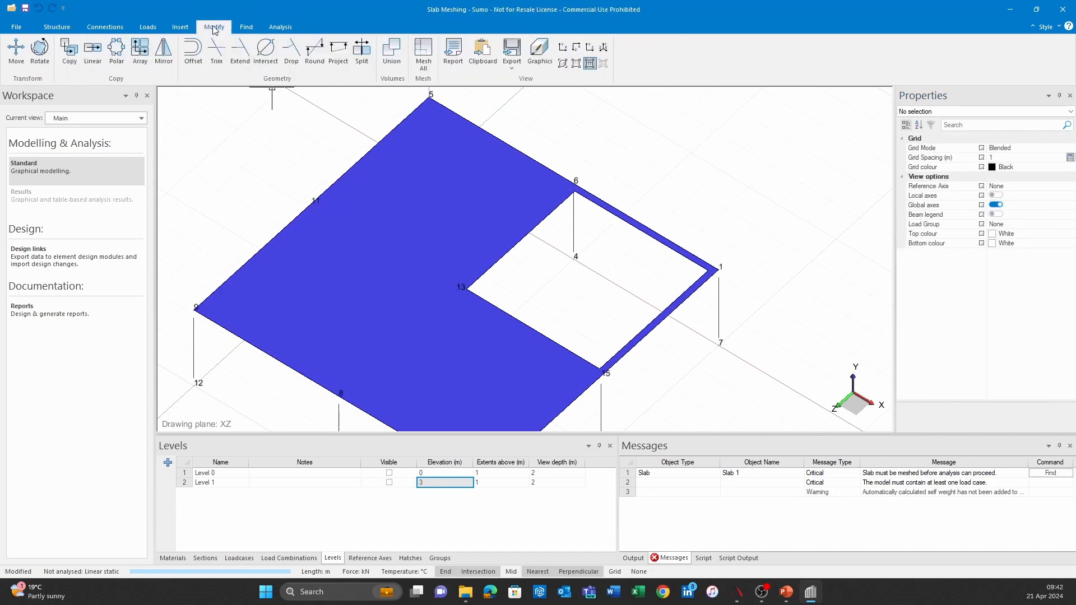
left_click(423, 56)
mouse_move(617, 292)
middle_mouse_down()
mouse_move(629, 271)
mouse_move(613, 315)
mouse_move(620, 331)
mouse_move(615, 293)
middle_mouse_up()
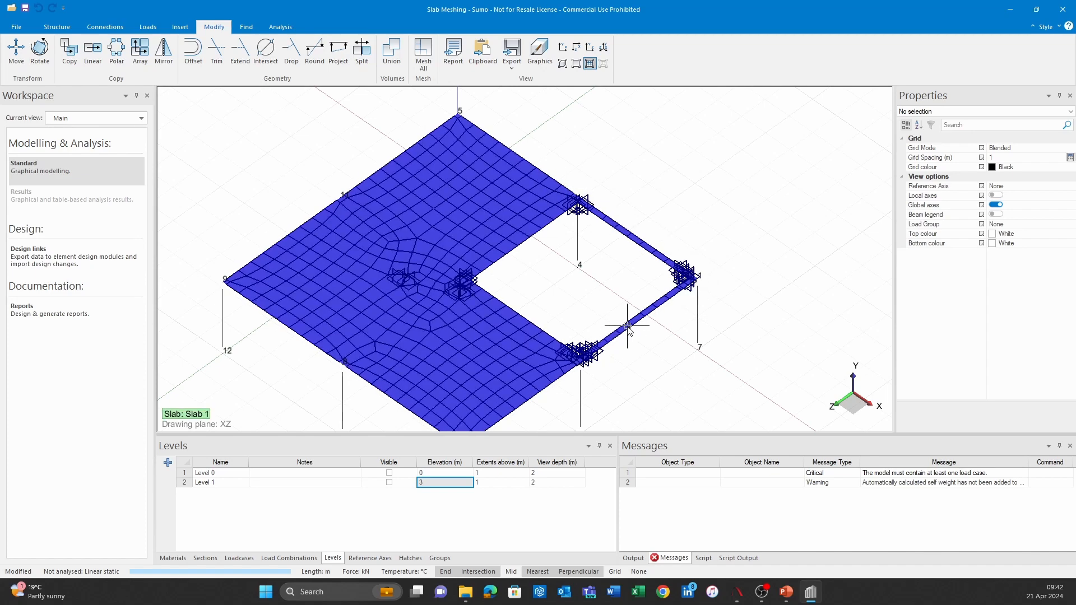
Step: Show the model rendered as solids and inspect the narrow slab strips around the opening together with the slab's mesh properties
left_click(563, 63)
scroll(639, 238, "up", 3)
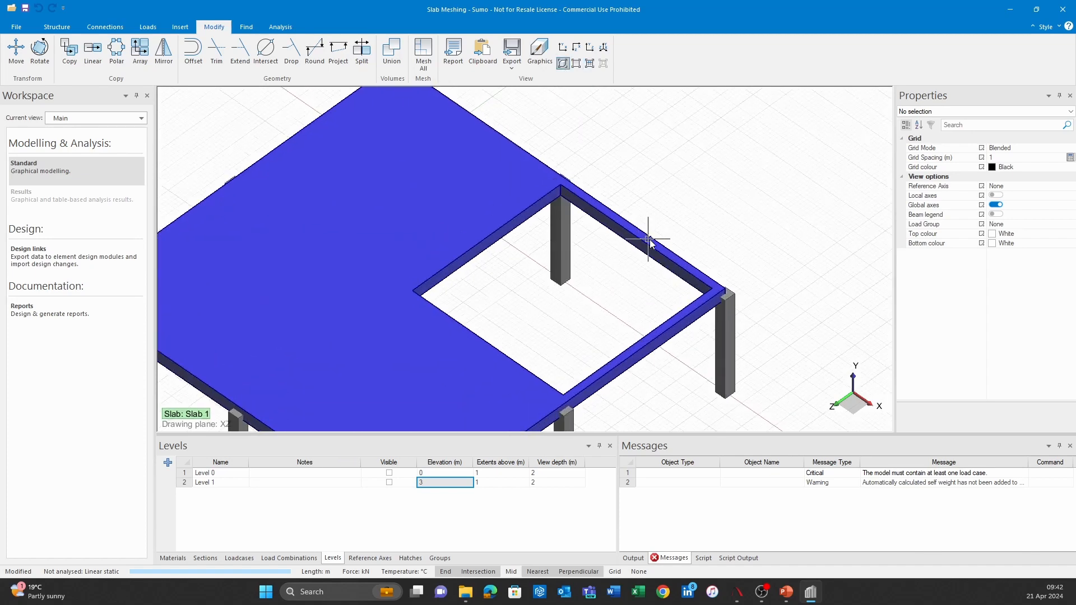
left_click(659, 247)
scroll(1041, 344, "down", 3)
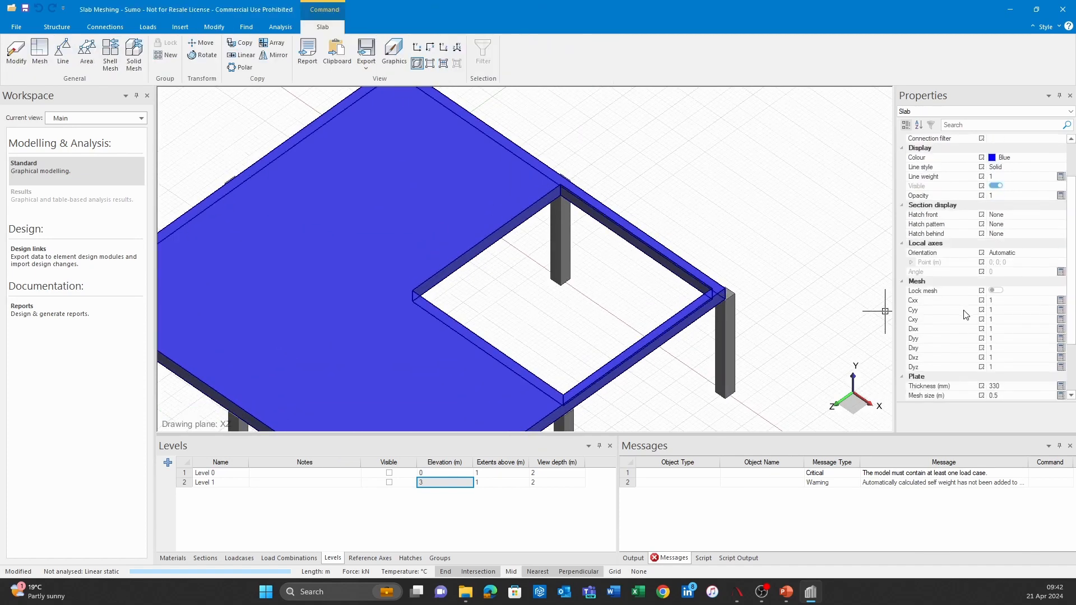
left_click(620, 198)
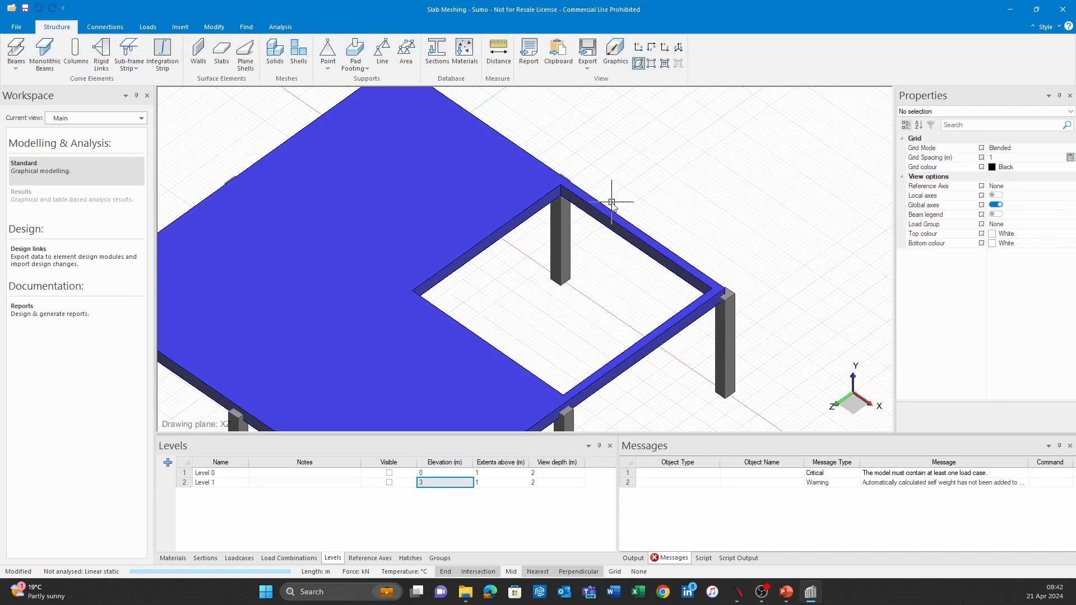
scroll(626, 278, "down", 2)
middle_click_drag(627, 284, 637, 316)
Step: Switch to the Level 1 view and open the slab's outline for editing
left_click(66, 120)
left_click(82, 190)
scroll(496, 233, "up", 1)
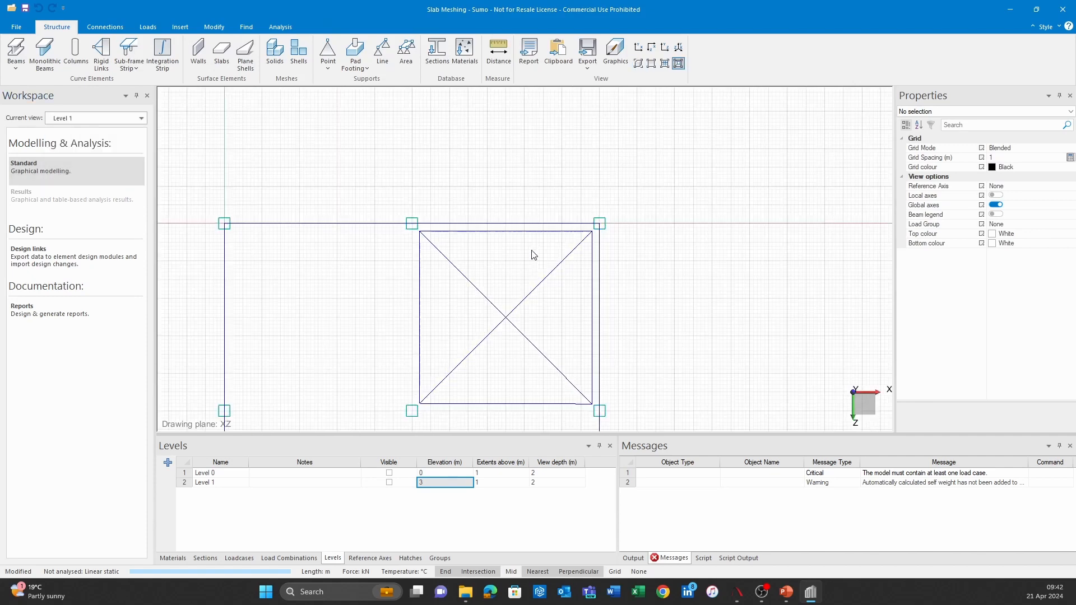
left_click(528, 223)
left_click(12, 52)
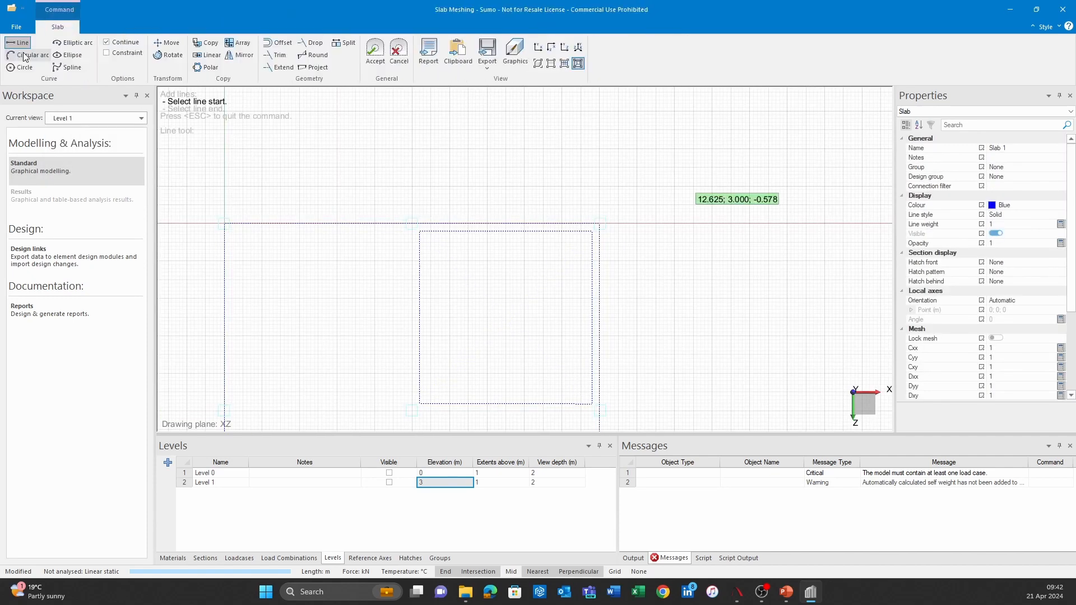
Step: Try to remove the opening by deleting its four boundary lines from the slab outline
left_click(547, 195)
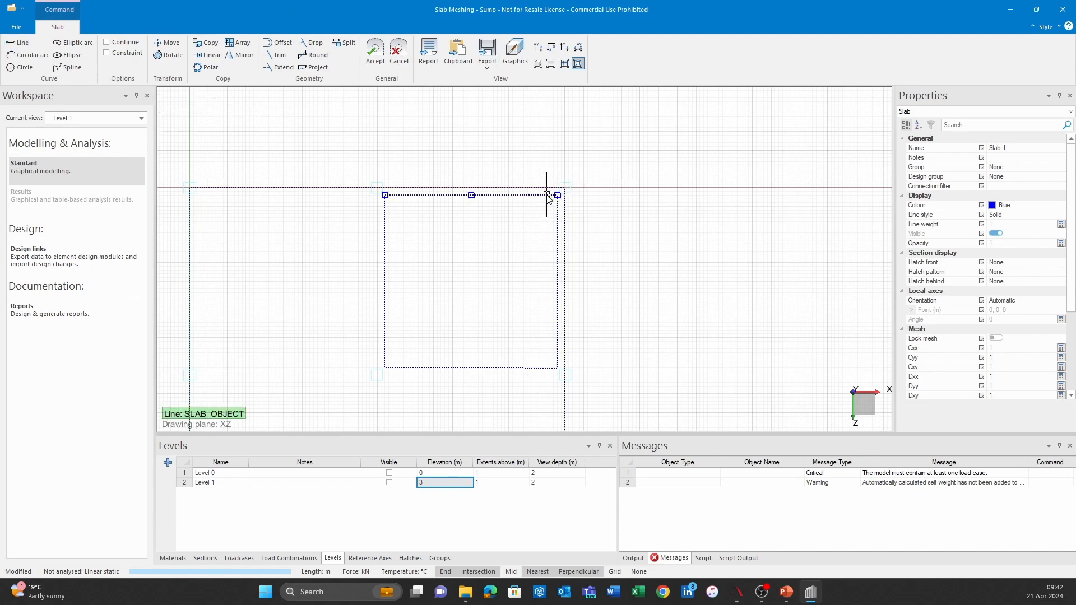
key("Delete")
left_click(558, 211)
key("Delete")
left_click(384, 259)
key("Delete")
left_click(471, 369)
key("Delete")
scroll(632, 354, "down", 1)
Step: Try to cut the corner bay with outline lines from 5; 3; 0 through 5; 3; 5 to 10; 3; 5, and accept
left_click(10, 42)
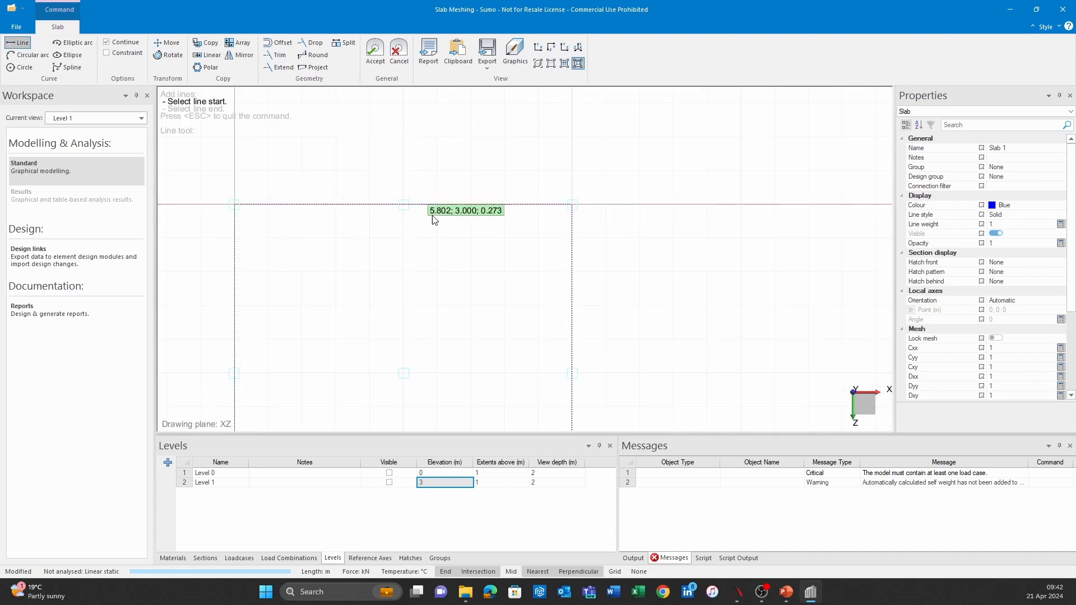
left_click(401, 206)
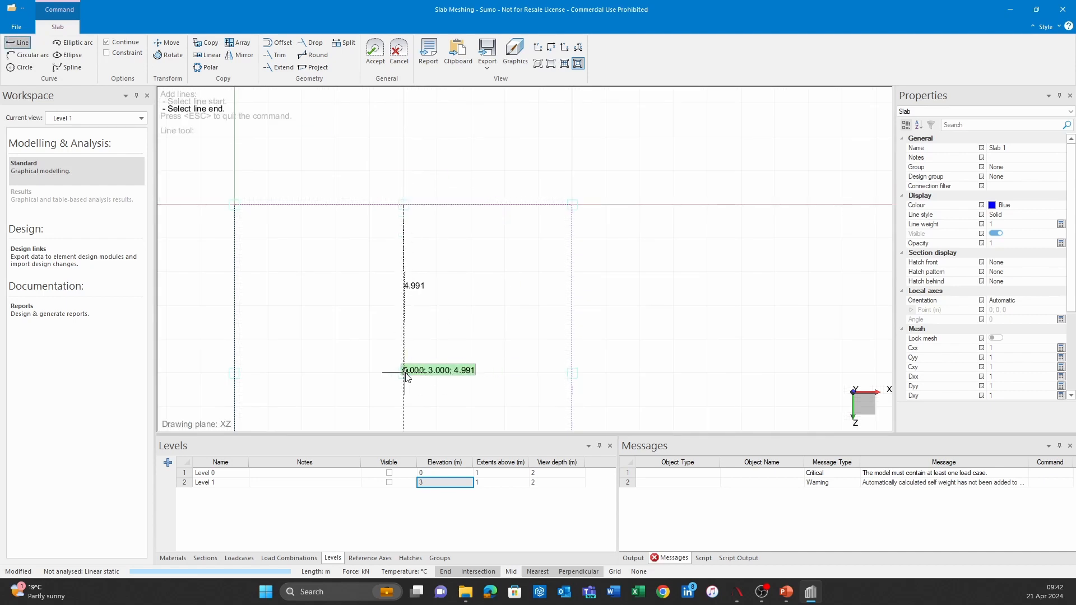
left_click(404, 373)
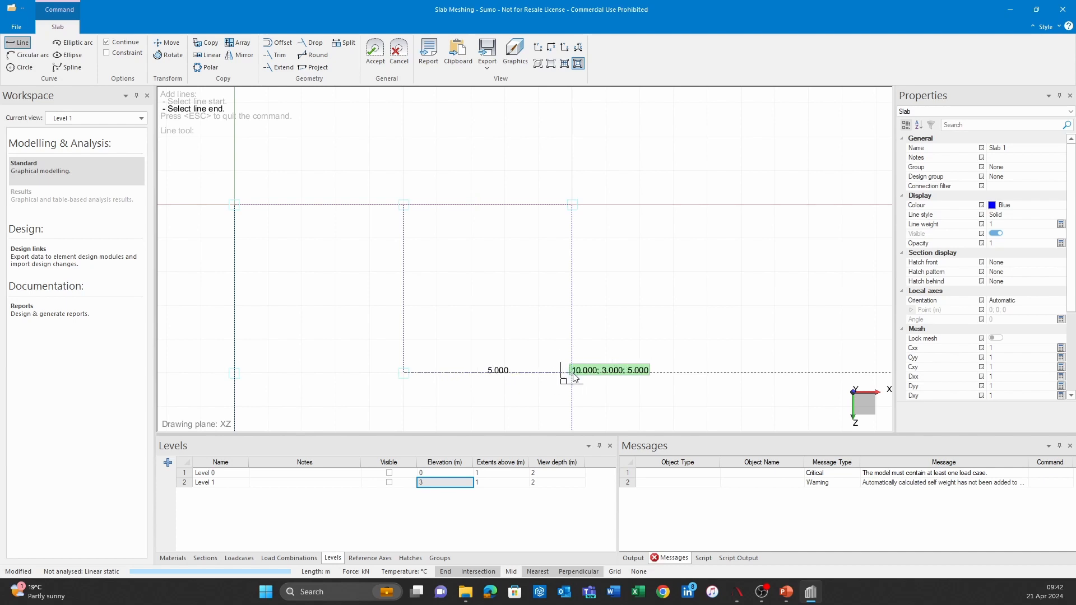
left_click(573, 374)
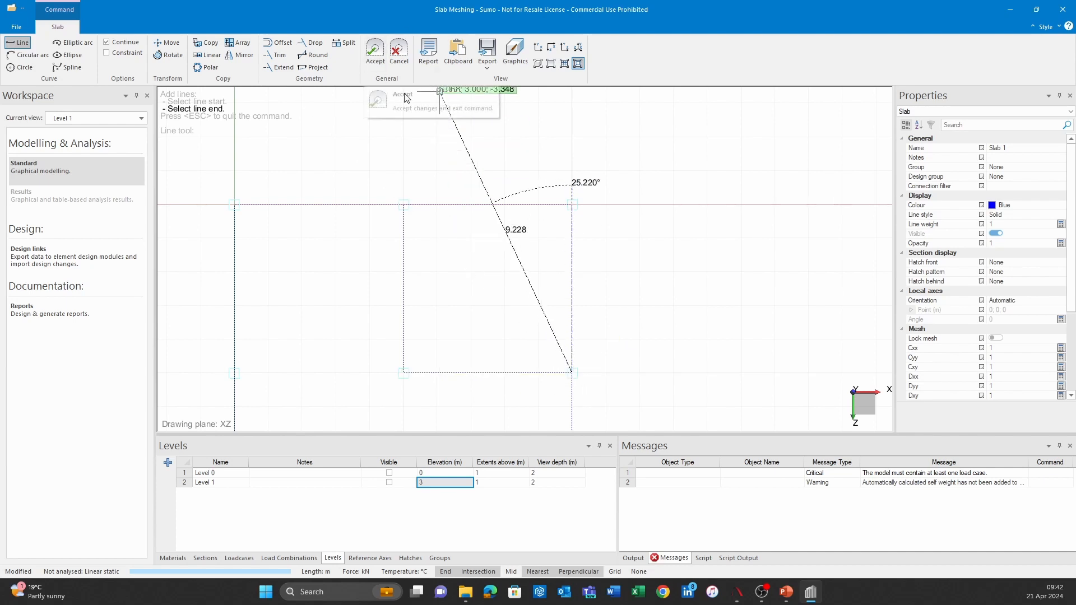
left_click(375, 53)
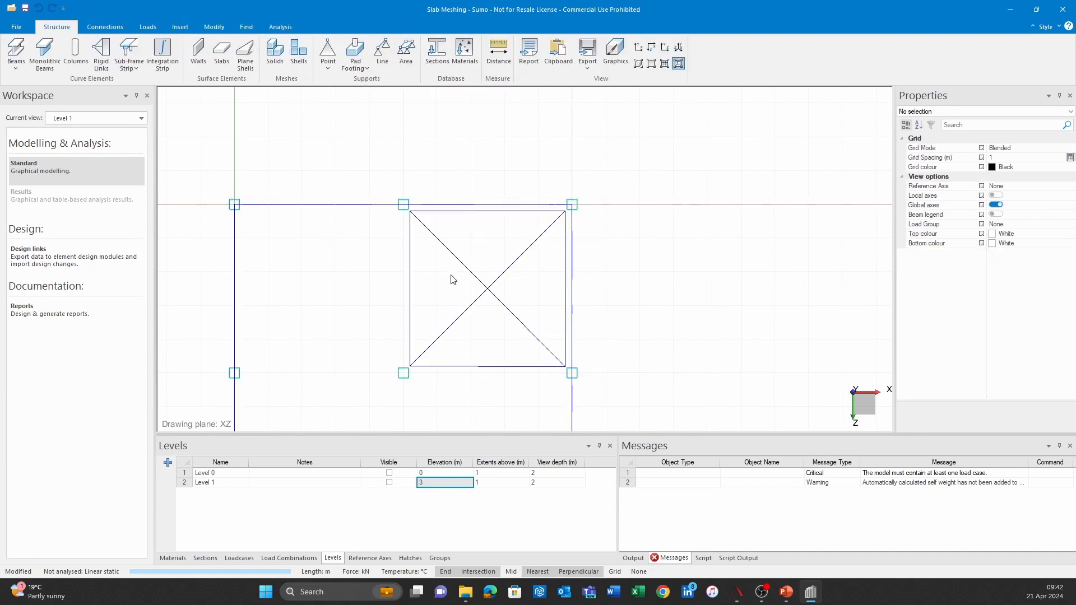
Step: Reopen the slab outline for editing and delete the boundary lines of the opening
left_click(451, 256)
left_click(19, 42)
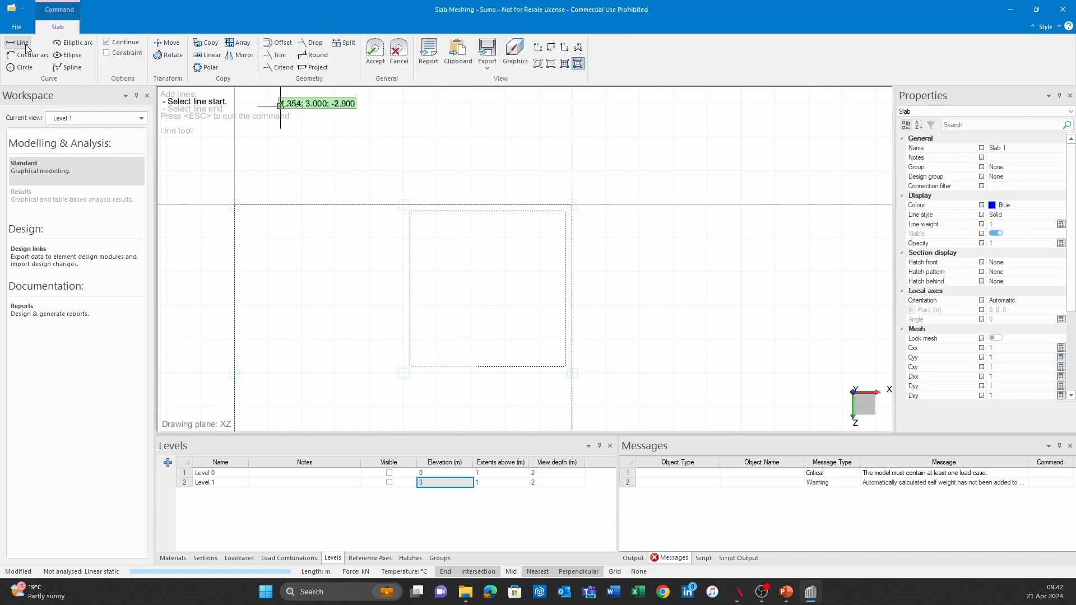
key("Escape")
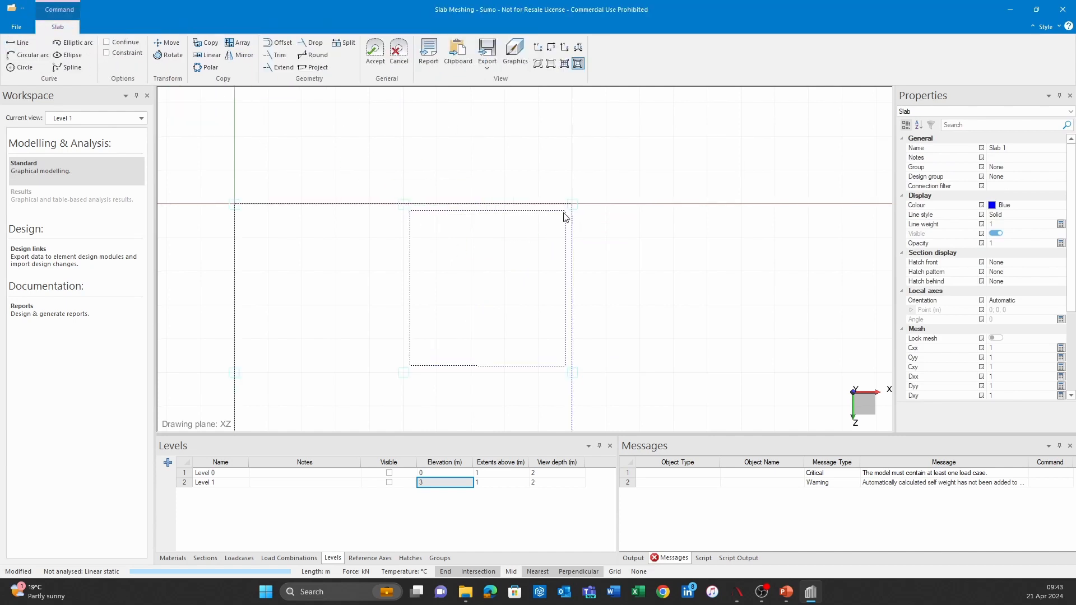
scroll(568, 221, "up", 2)
middle_click_drag(568, 222, 556, 175)
scroll(557, 179, "up", 1)
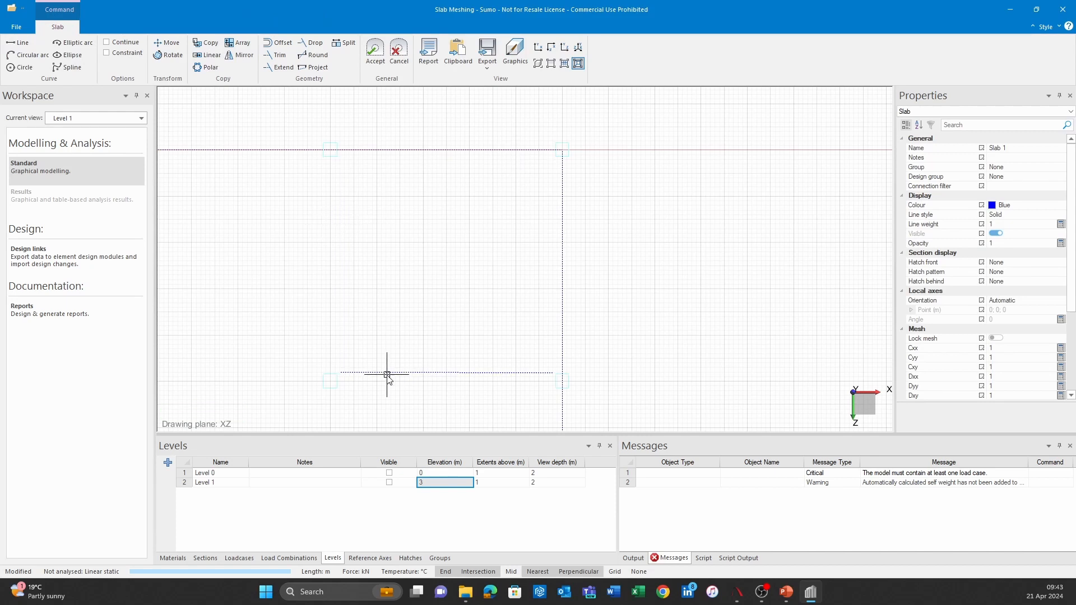
Step: With only the End snap active, draw two outline lines from the upper mid-edge column through the interior column to the outer edge column
left_click(21, 44)
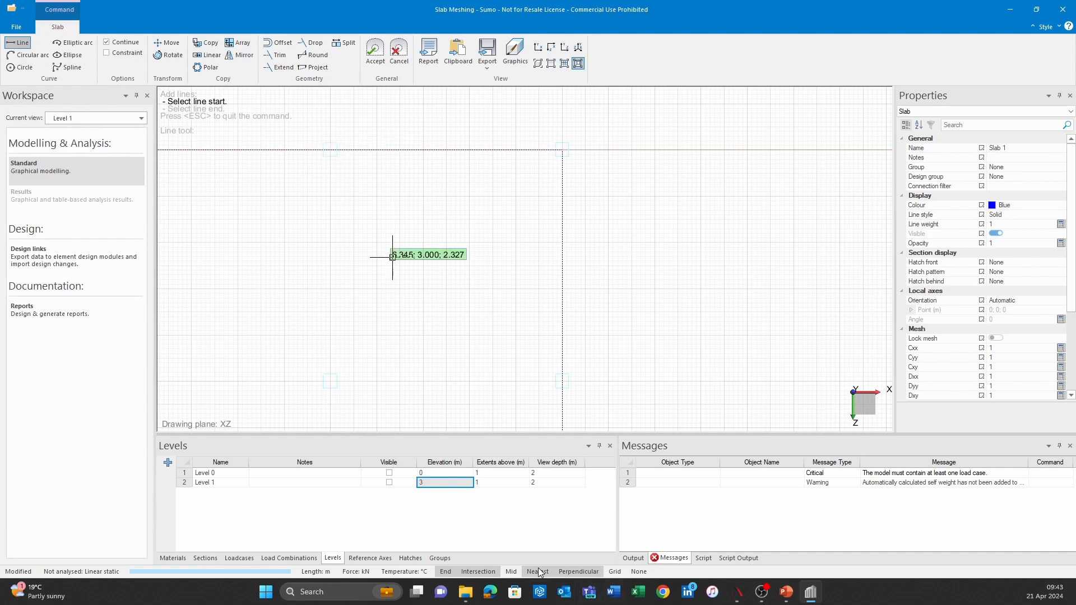
left_click(332, 158)
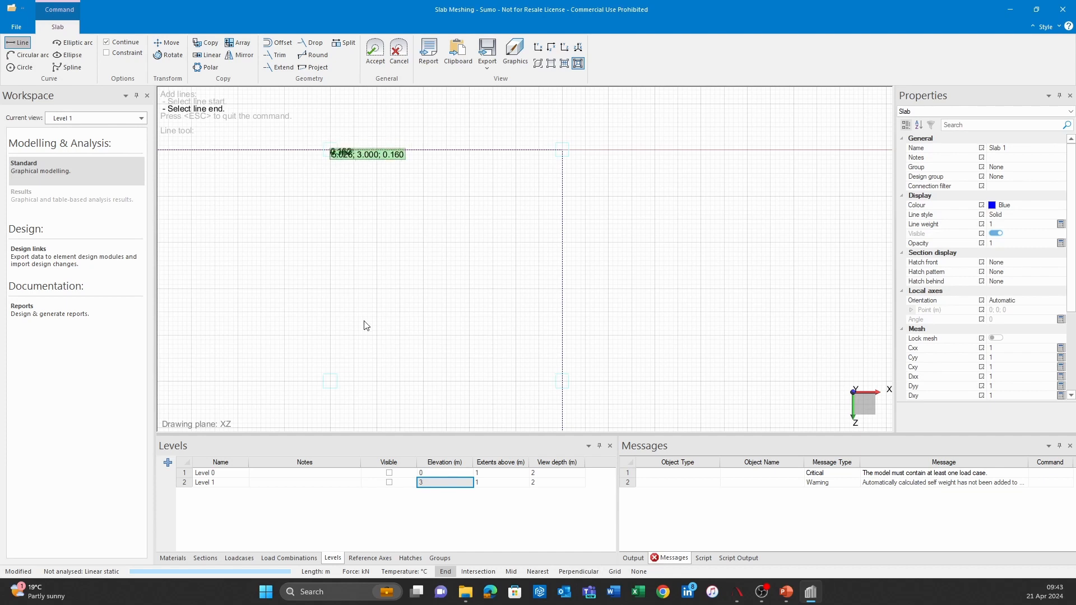
left_click(331, 381)
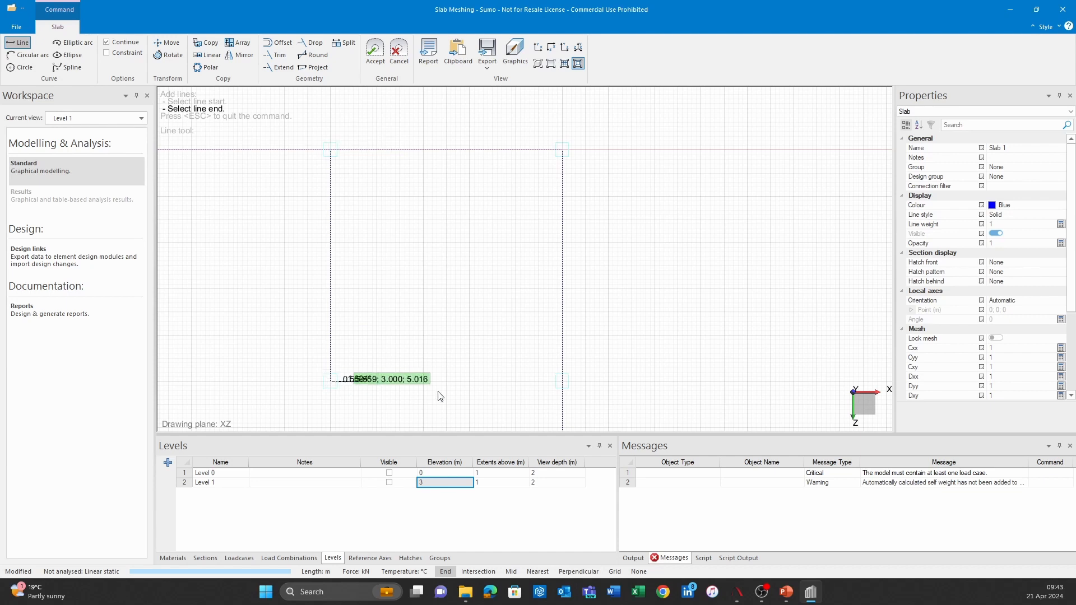
left_click(567, 384)
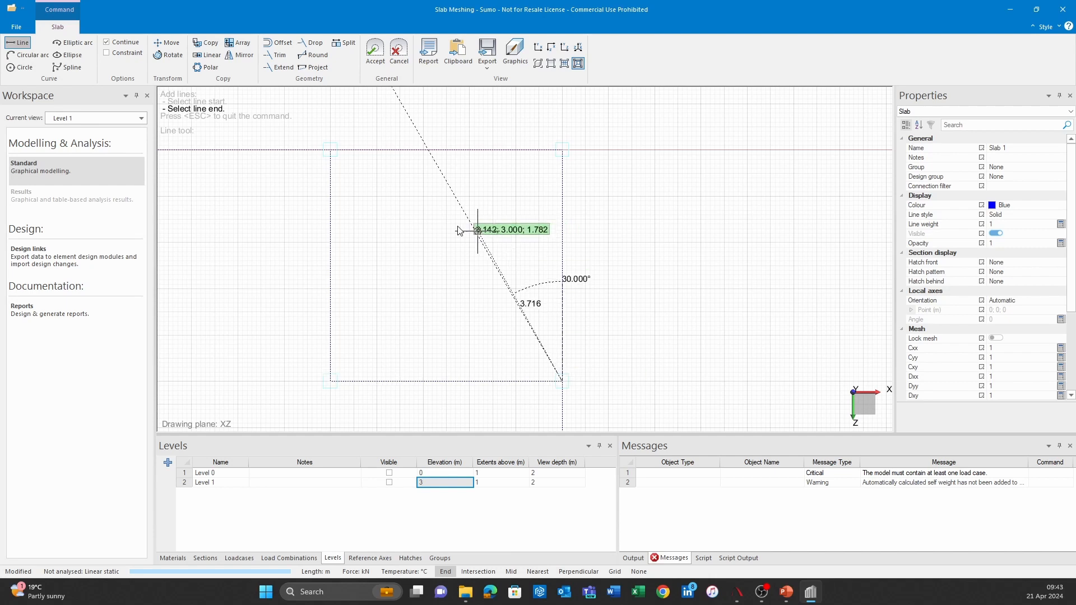
key("Escape")
Step: Trim the two outer slab edges around the corner bay back to the new lines and accept the L-shaped outline
left_click_drag(378, 124, 296, 182)
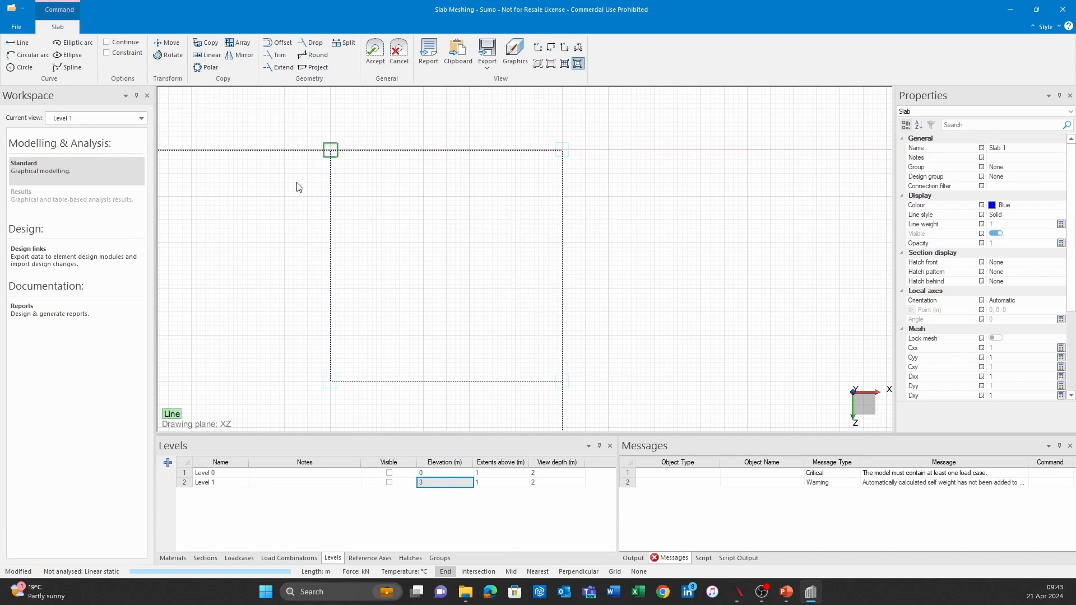
left_click(276, 55)
left_click(439, 153)
middle_click_drag(500, 307, 438, 211)
key("Escape")
left_click_drag(569, 257, 431, 323)
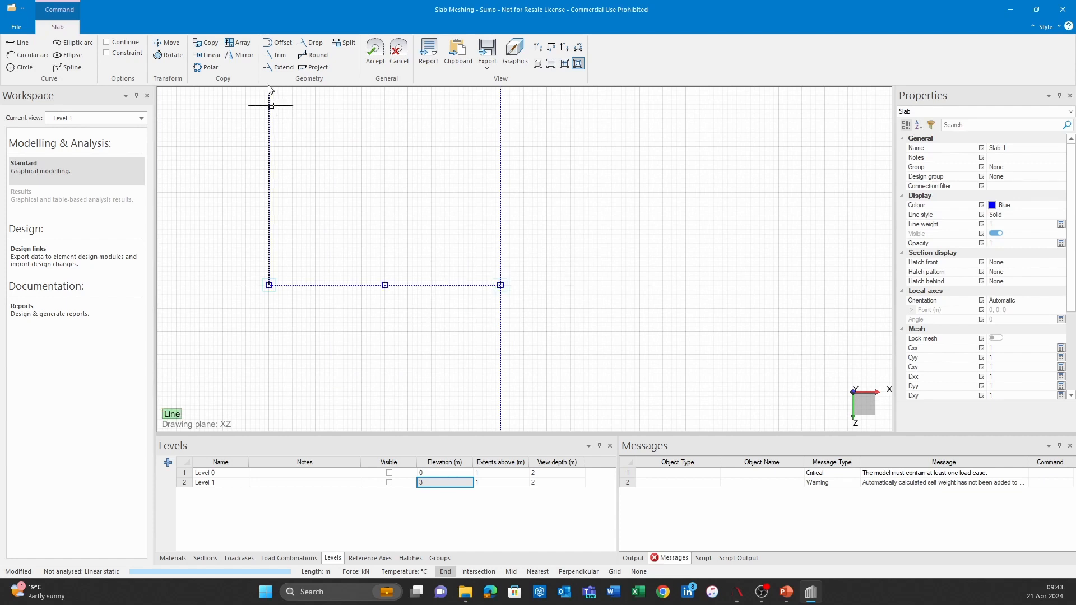
left_click(275, 55)
left_click(501, 201)
left_click(375, 50)
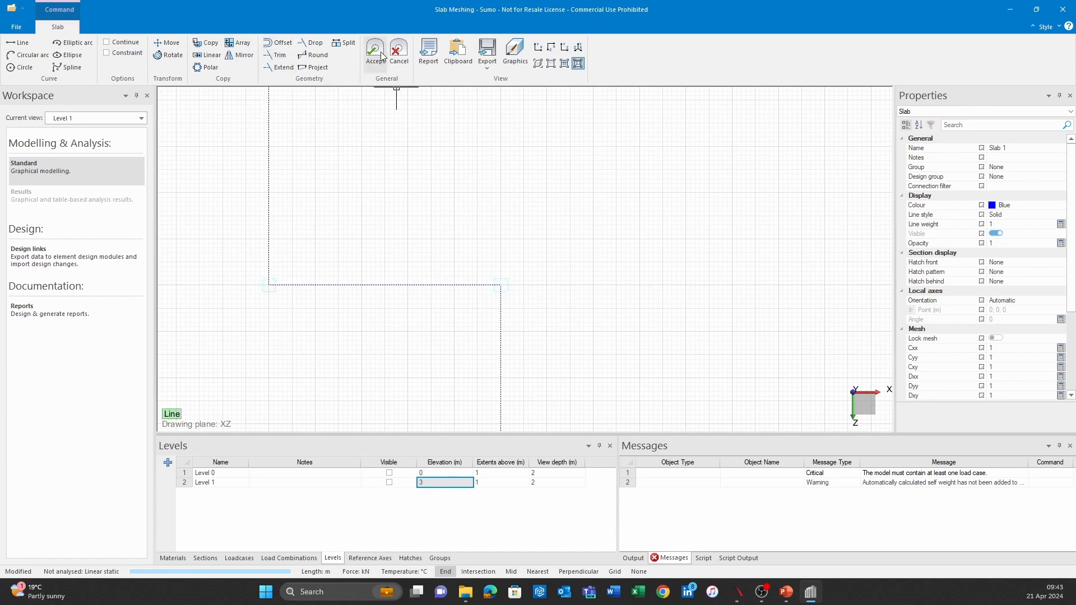
Step: Return to the Main view and import the 200x330 rectangular solid concrete section from the database
left_click(96, 118)
left_click(95, 143)
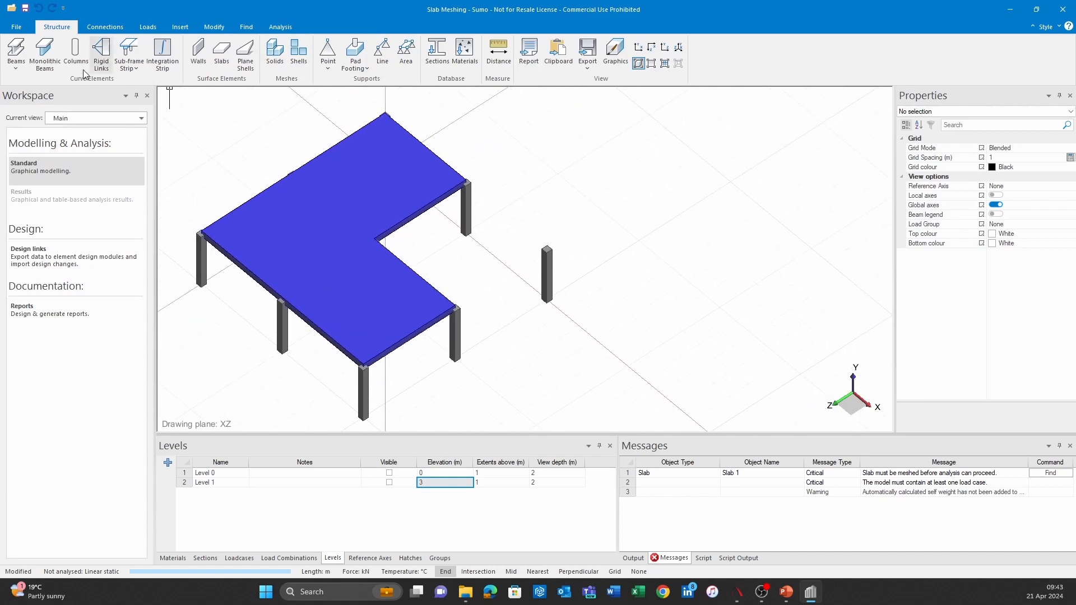
left_click(205, 558)
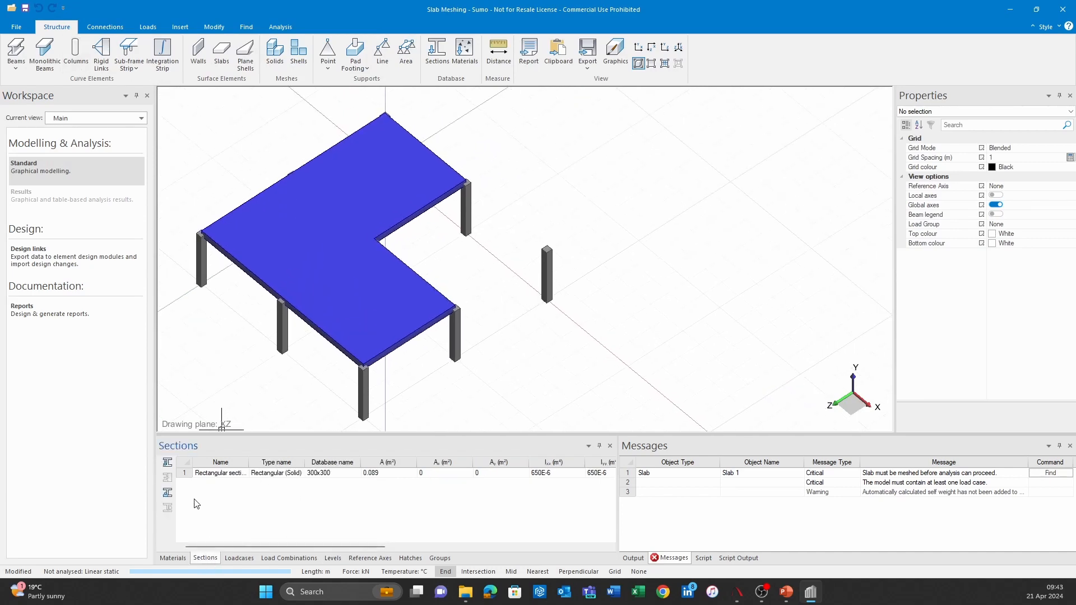
left_click(167, 462)
left_click(359, 186)
left_click(468, 166)
left_click(468, 192)
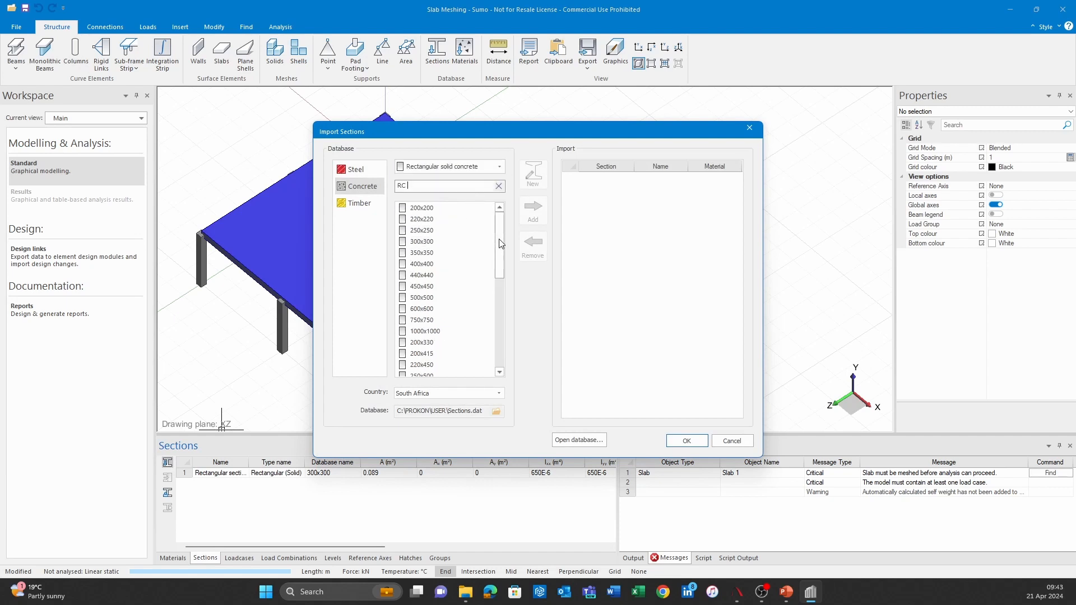
left_click(449, 342)
left_click(535, 210)
left_click(686, 441)
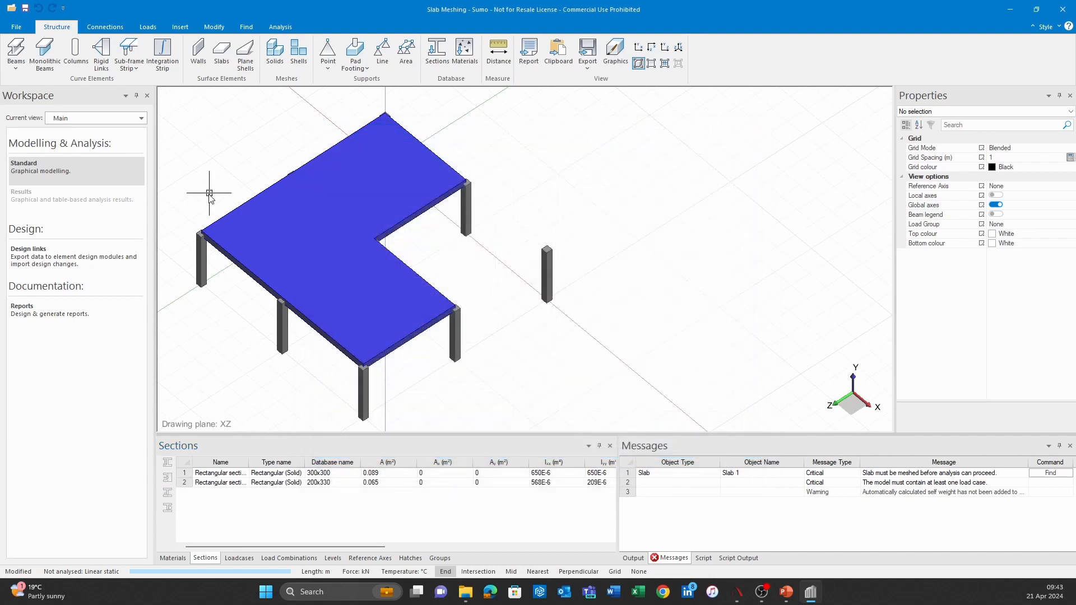
Step: Draw two 200x330 beams along the open outer sides of the corner bay, connecting its isolated corner column to both slab corners
left_click(45, 64)
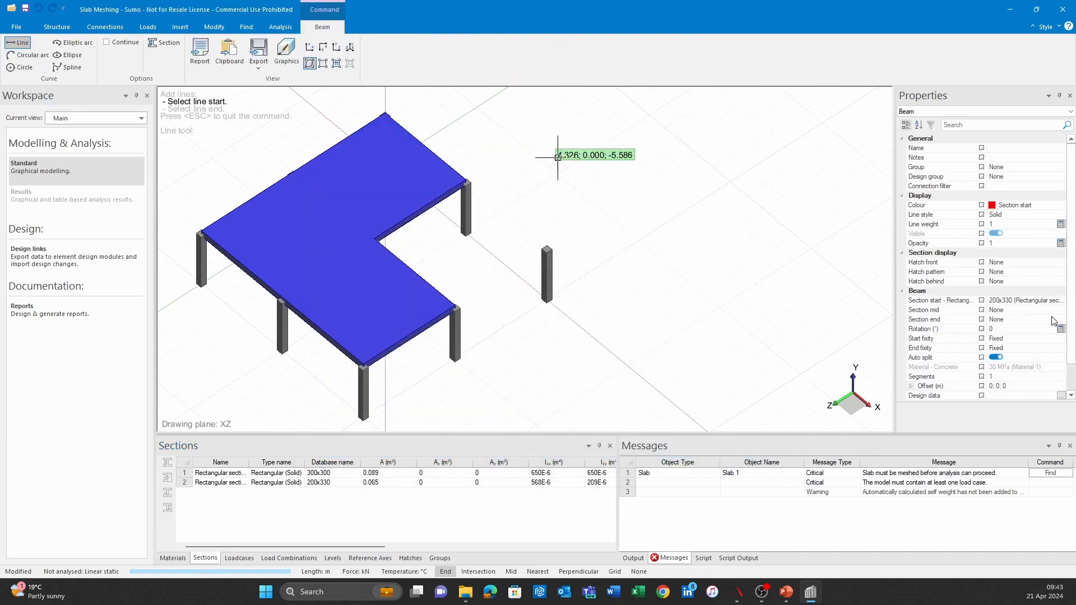
left_click(456, 306)
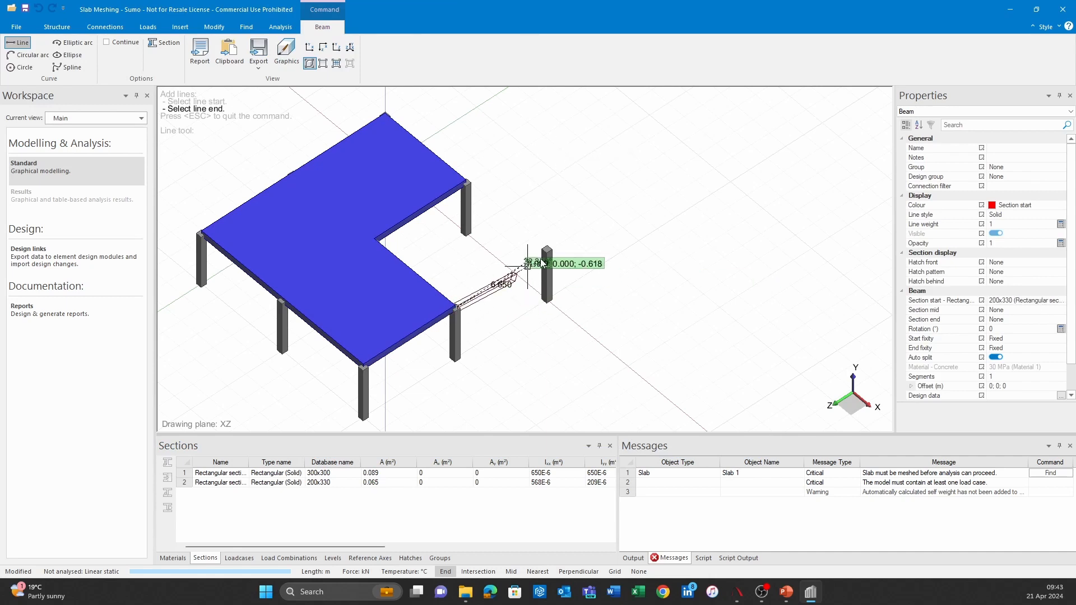
left_click(543, 248)
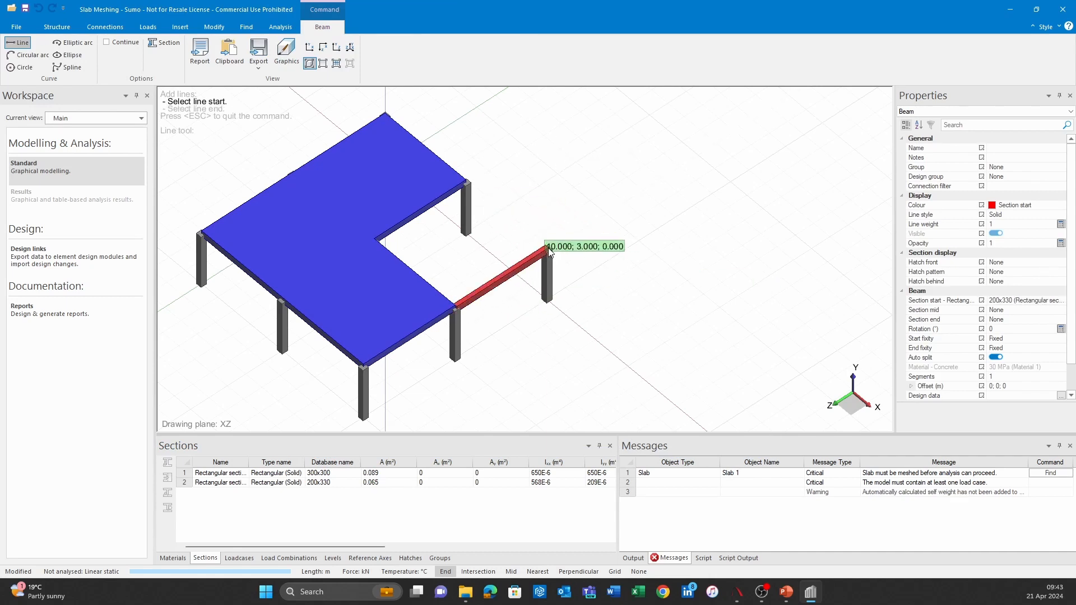
left_click(548, 248)
left_click(467, 183)
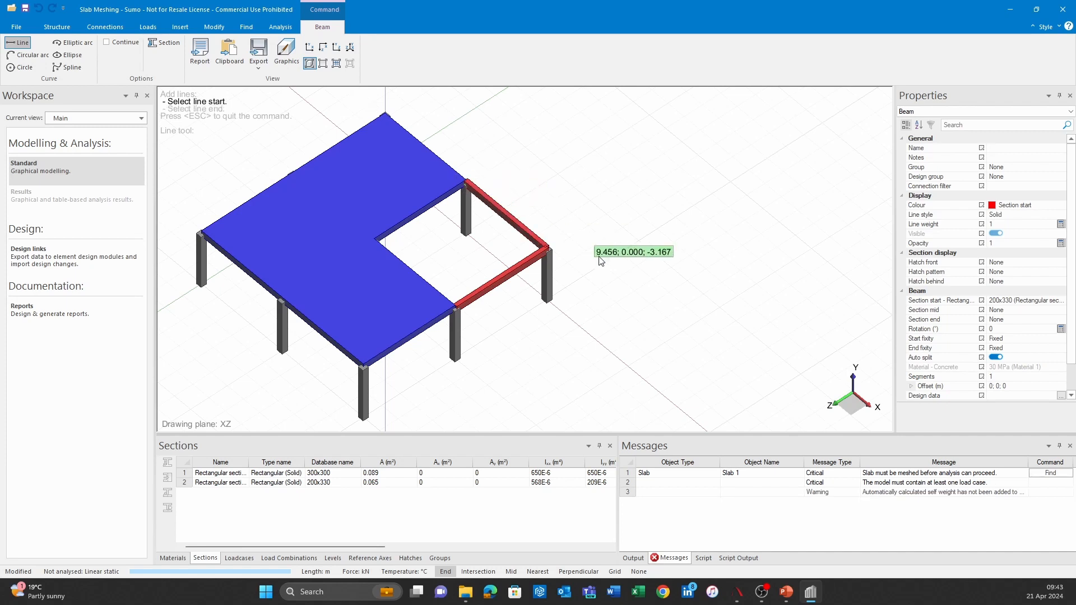
Step: Add two 200x330 beams along the slab's inner edges at the corner bay, meeting at the re-entrant corner
middle_click_drag(601, 264, 637, 293)
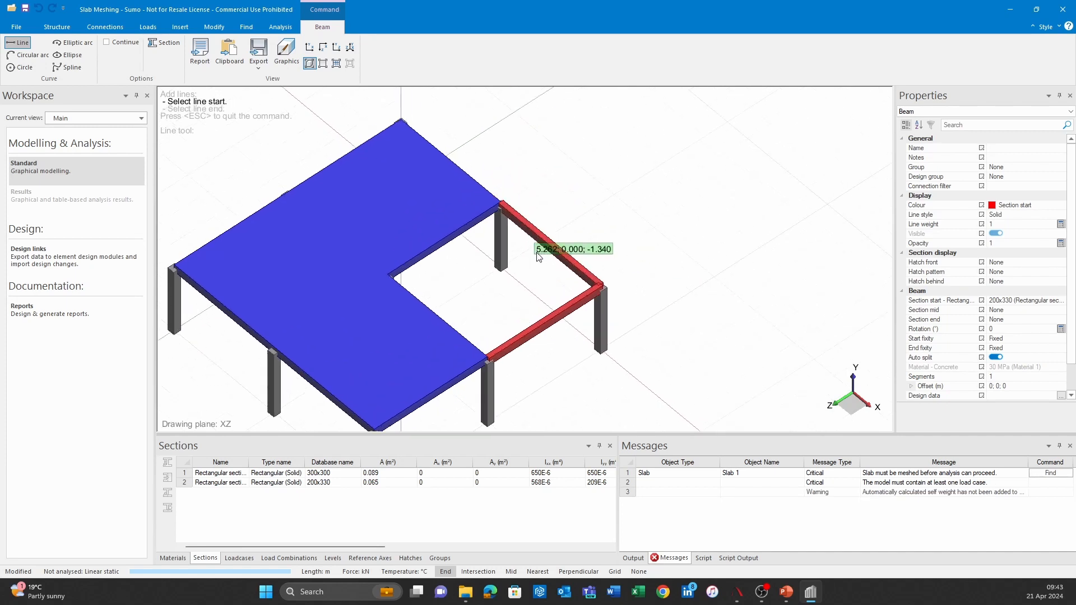
scroll(528, 211, "up", 4)
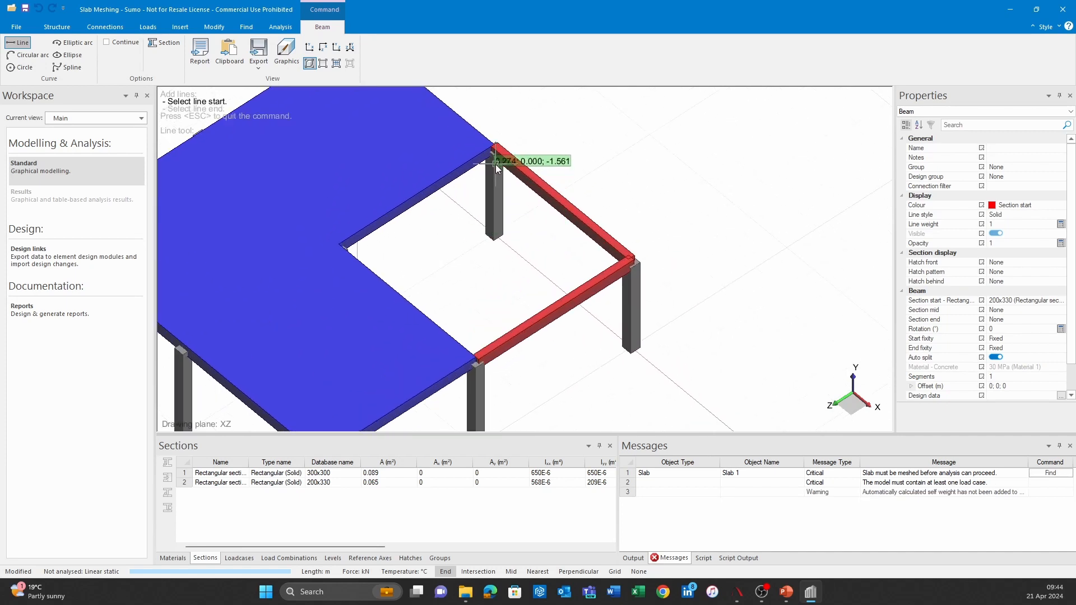
middle_click_drag(545, 324, 524, 326, "shift")
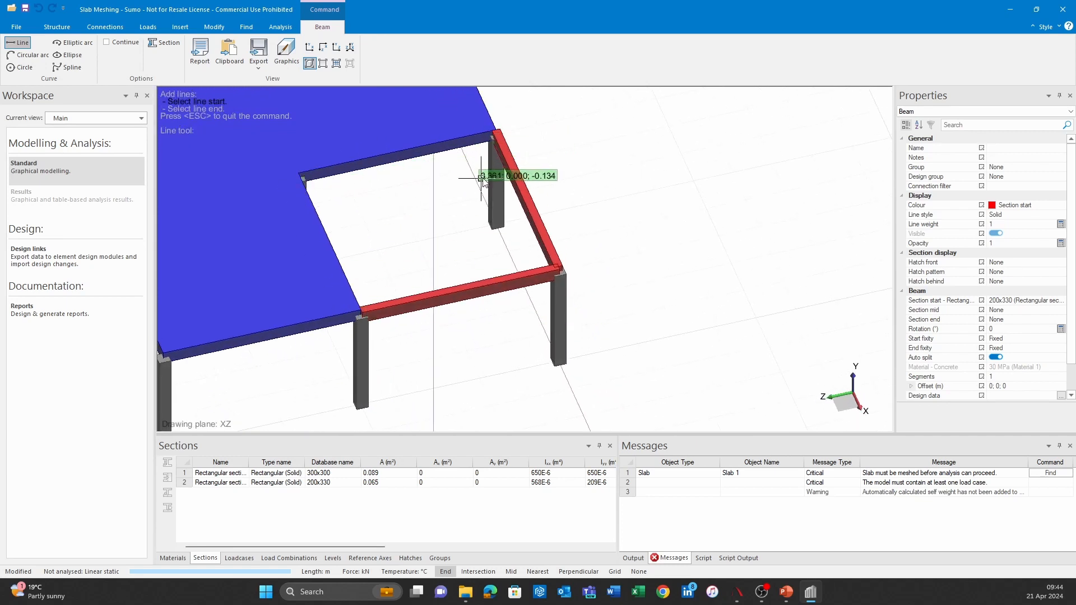
left_click(495, 134)
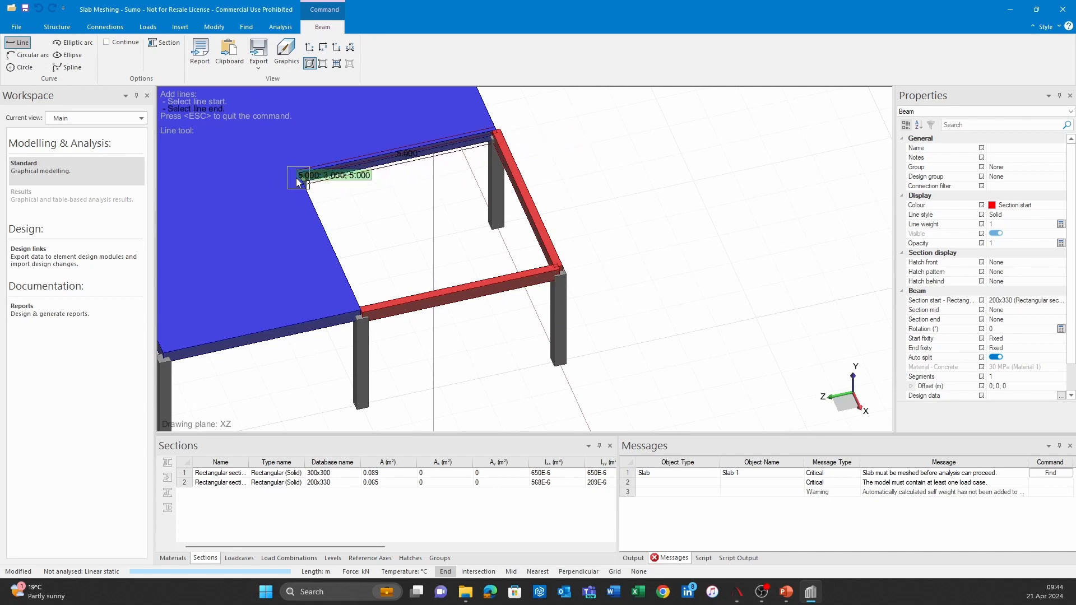
left_click(304, 181)
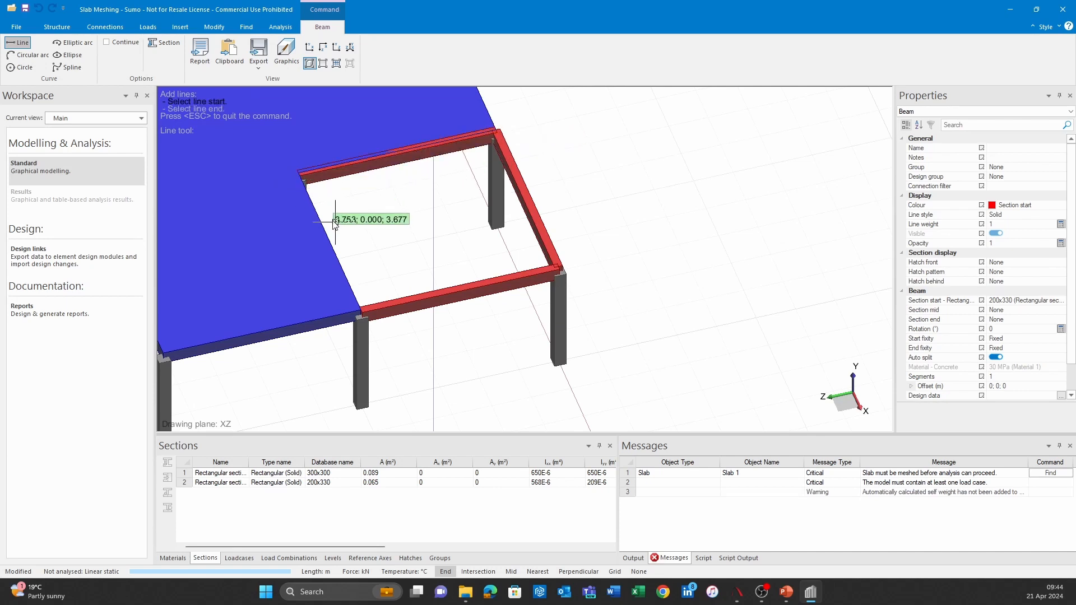
left_click(361, 309)
key("Escape")
middle_click_drag(432, 252, 475, 320)
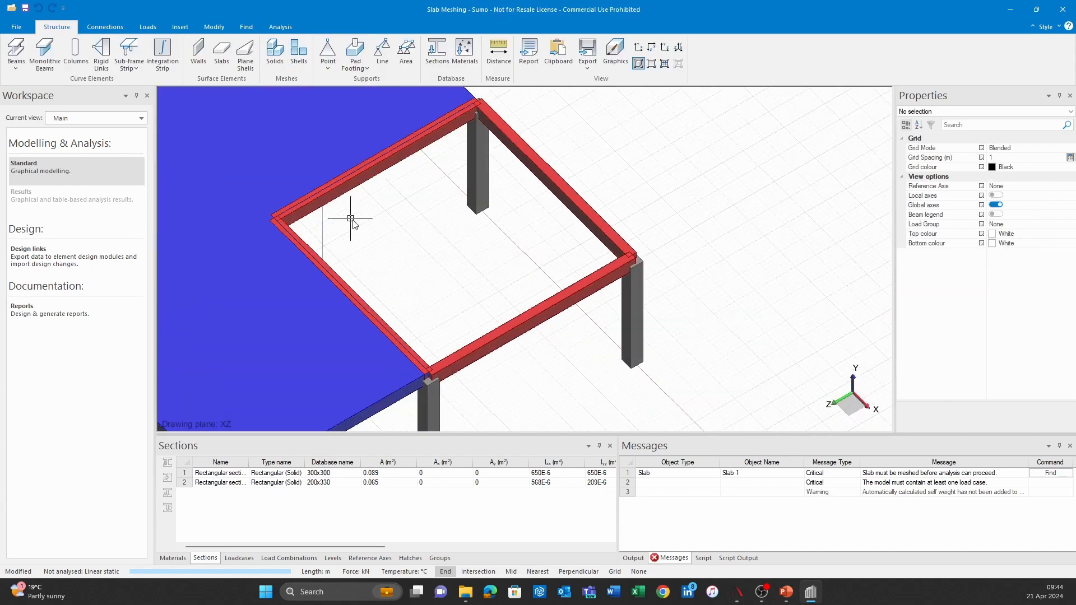
Step: Delete the two 200x330 beams along the slab's inner edges at the corner bay
middle_click_drag(392, 208, 458, 250)
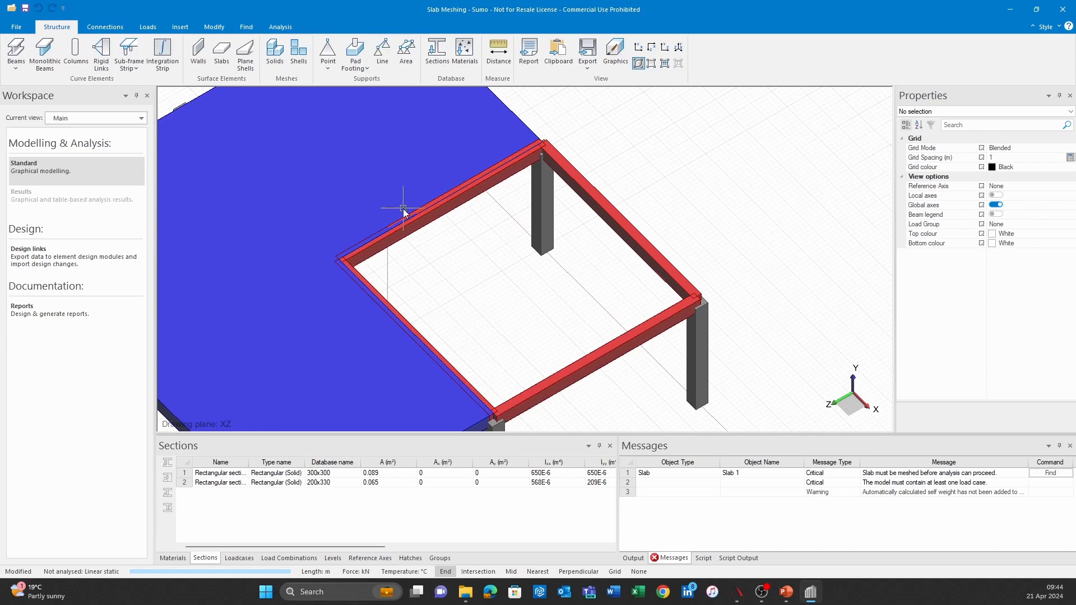
middle_click_drag(526, 314, 515, 286)
middle_click_drag(444, 241, 440, 185)
left_click(446, 211)
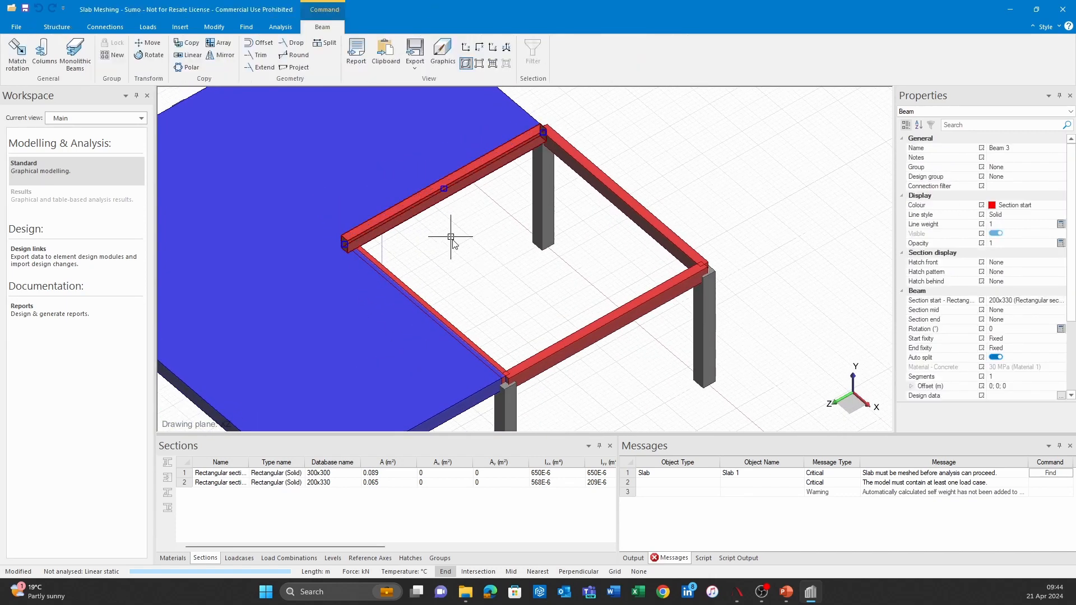
key("Delete")
left_click(443, 321)
key("Delete")
scroll(481, 275, "down", 1)
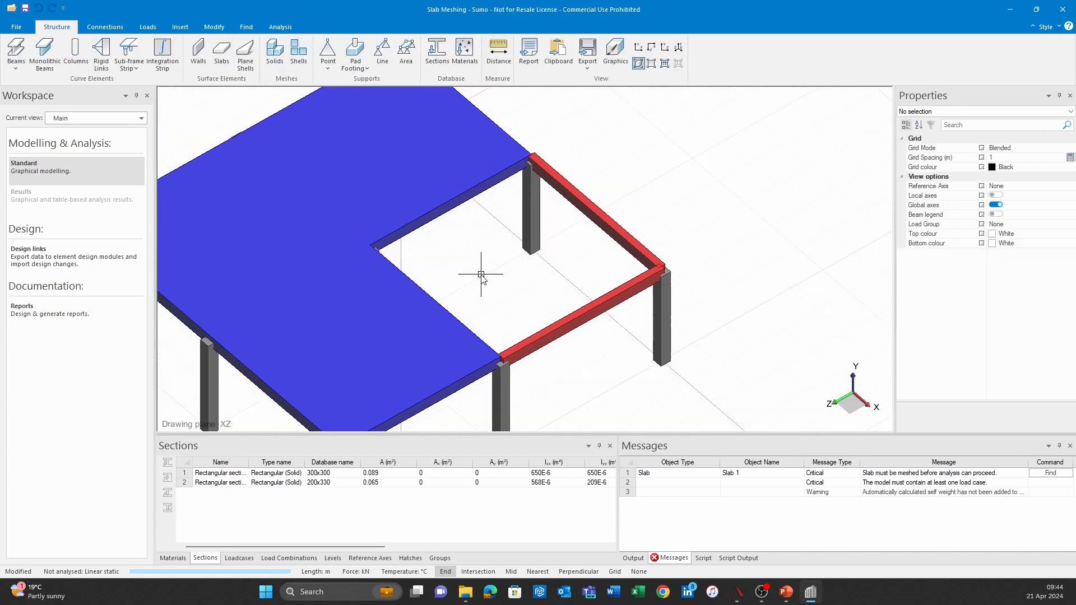
Step: Examine the L-shaped slab, its columns and the two outer corner-bay beams from several angles
scroll(480, 275, "down", 1)
middle_click_drag(488, 247, 526, 207)
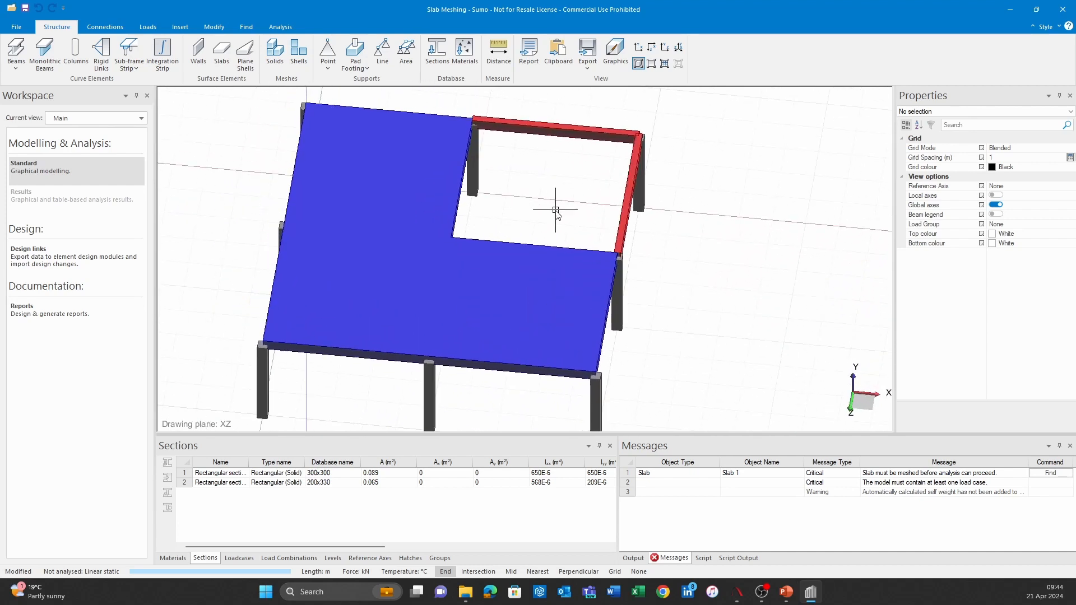
middle_click_drag(590, 237, 514, 211)
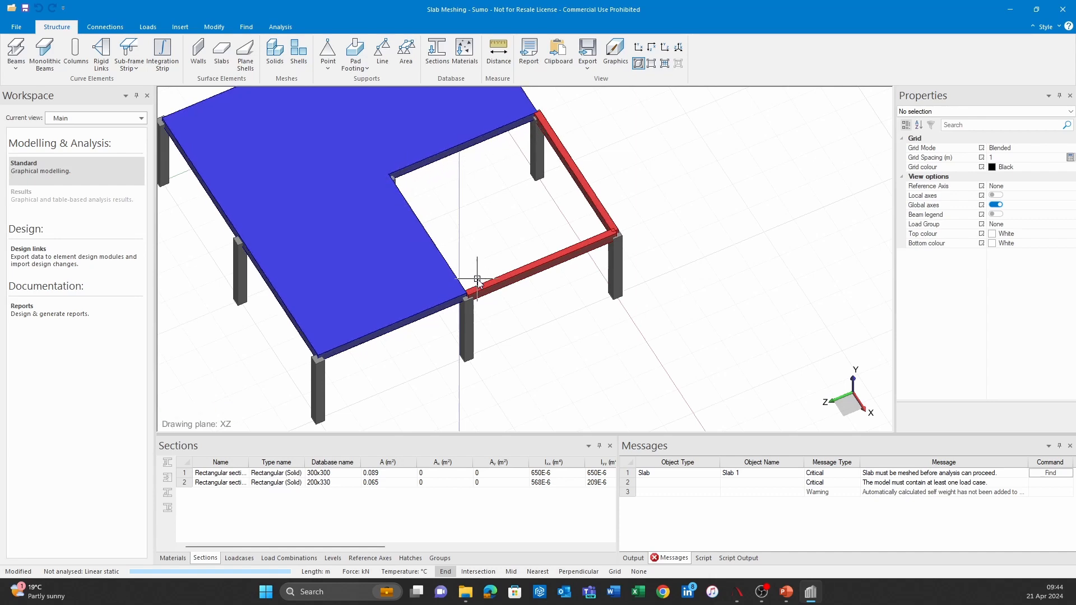
middle_click_drag(465, 275, 498, 273, "shift")
mouse_move(376, 236)
middle_mouse_down("shift")
mouse_move(483, 270)
mouse_move(551, 196)
mouse_move(556, 205)
mouse_move(514, 212)
mouse_move(462, 276)
mouse_move(493, 283)
middle_mouse_up("shift")
scroll(552, 196, "down", 1)
scroll(439, 270, "up", 2)
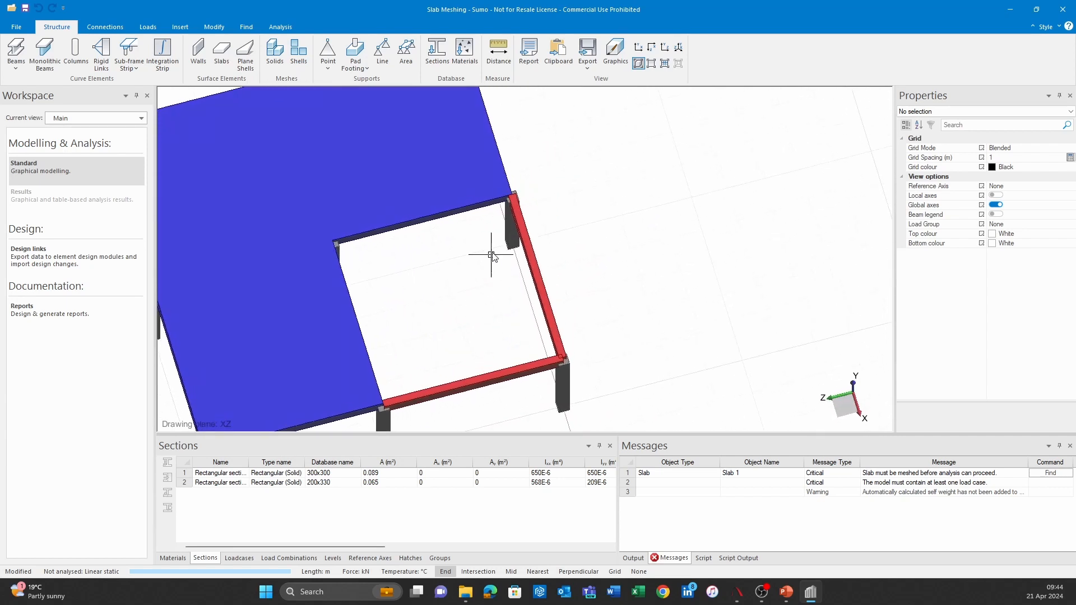
middle_click_drag(401, 399, 485, 293, "shift")
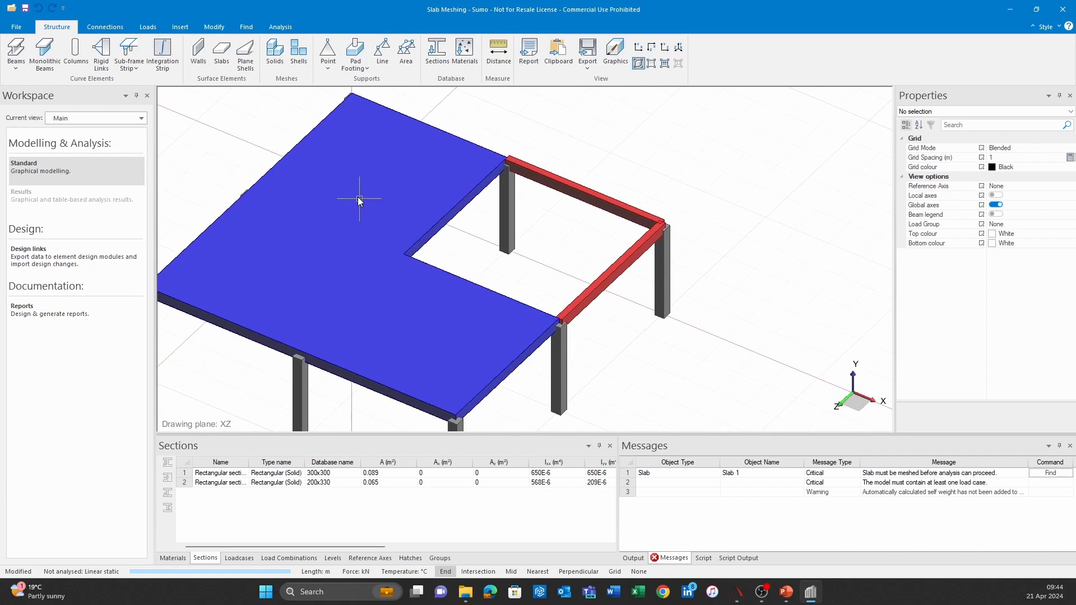
Step: Mesh all surface elements and display the analysis model to inspect the slab mesh around the re-entrant corner
left_click(213, 27)
left_click(423, 53)
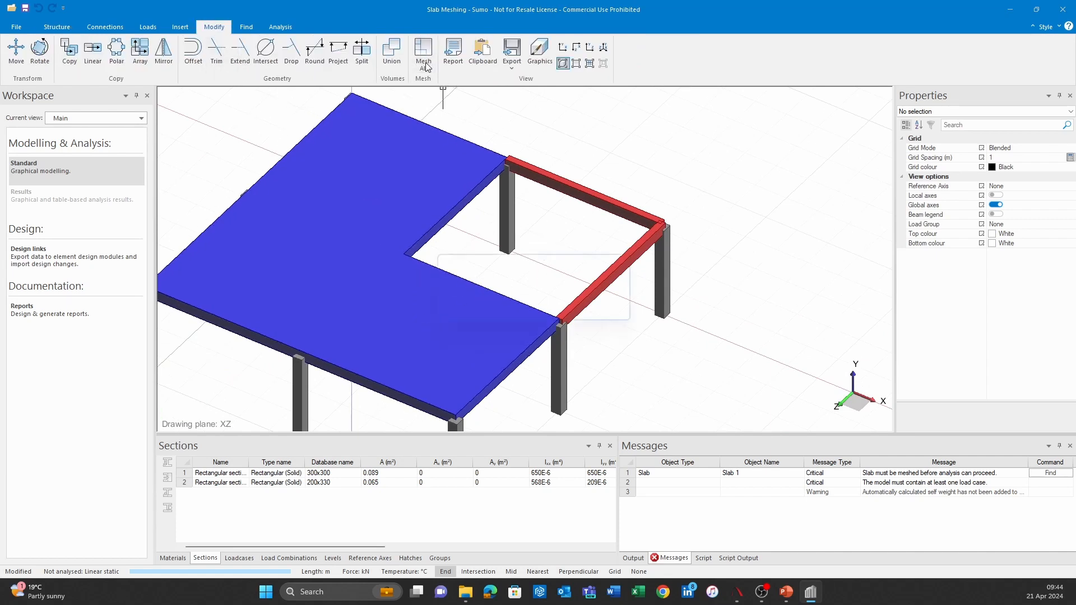
left_click(592, 64)
middle_click_drag(429, 250, 432, 283)
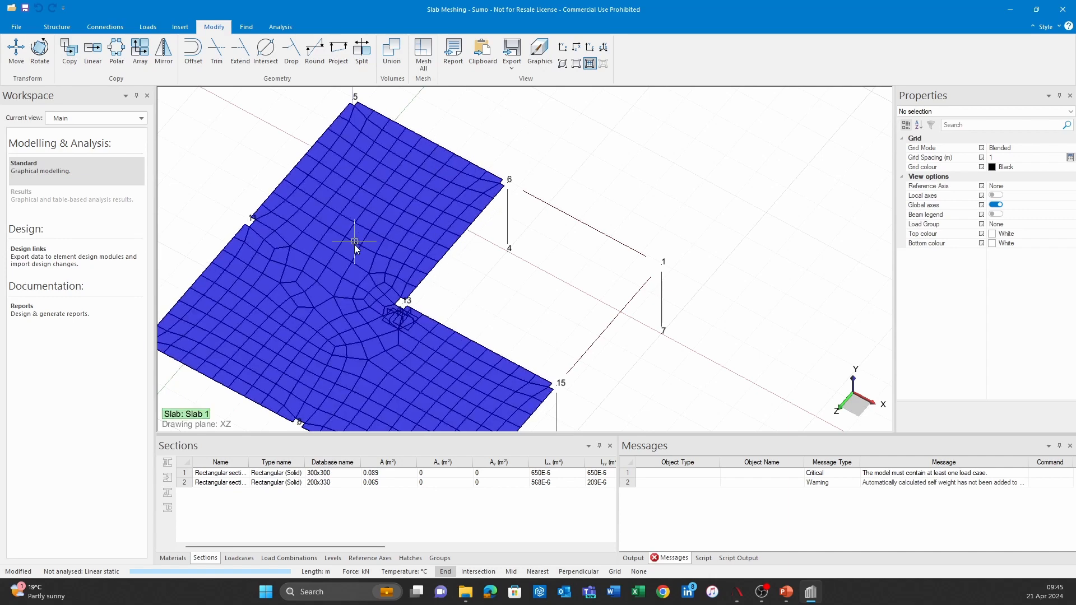
middle_click_drag(379, 278, 539, 201)
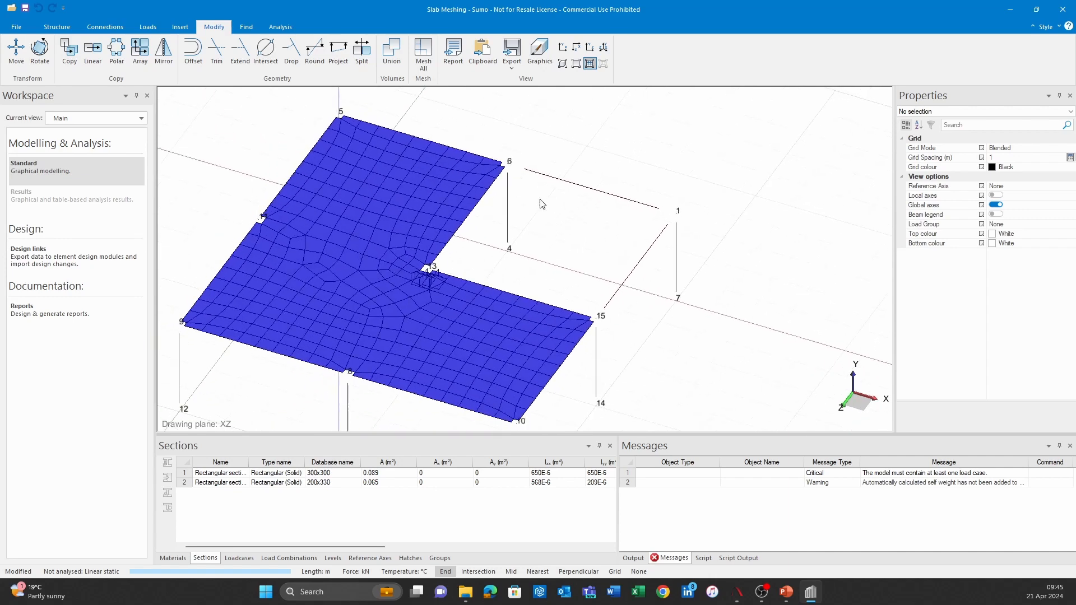
Step: Return the display to the solid rendered view and look over the complete slab, beams and columns
left_click(576, 63)
scroll(538, 280, "up", 5)
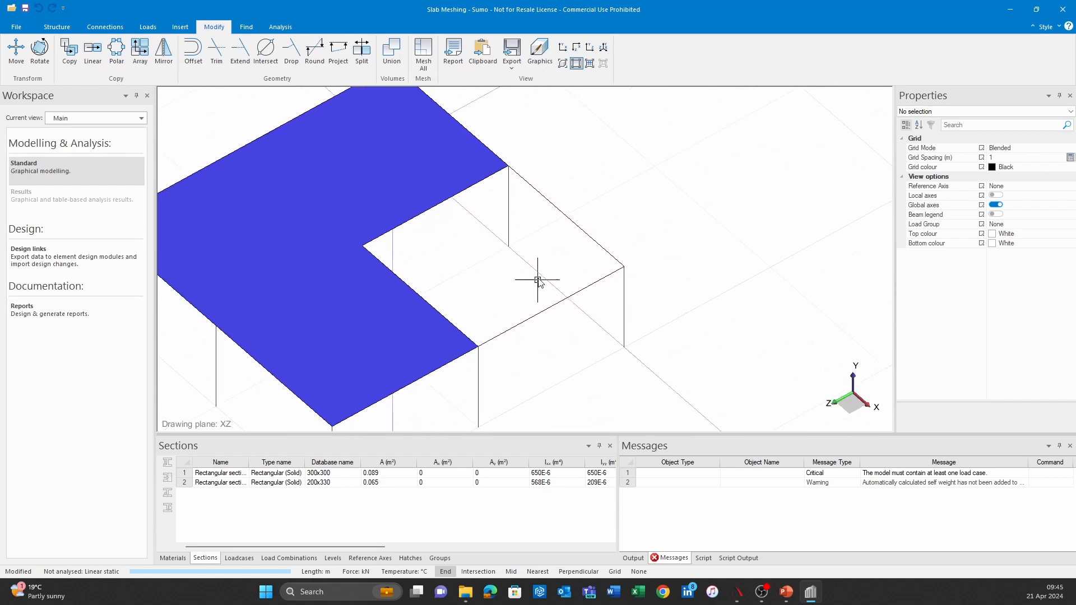
left_click(562, 63)
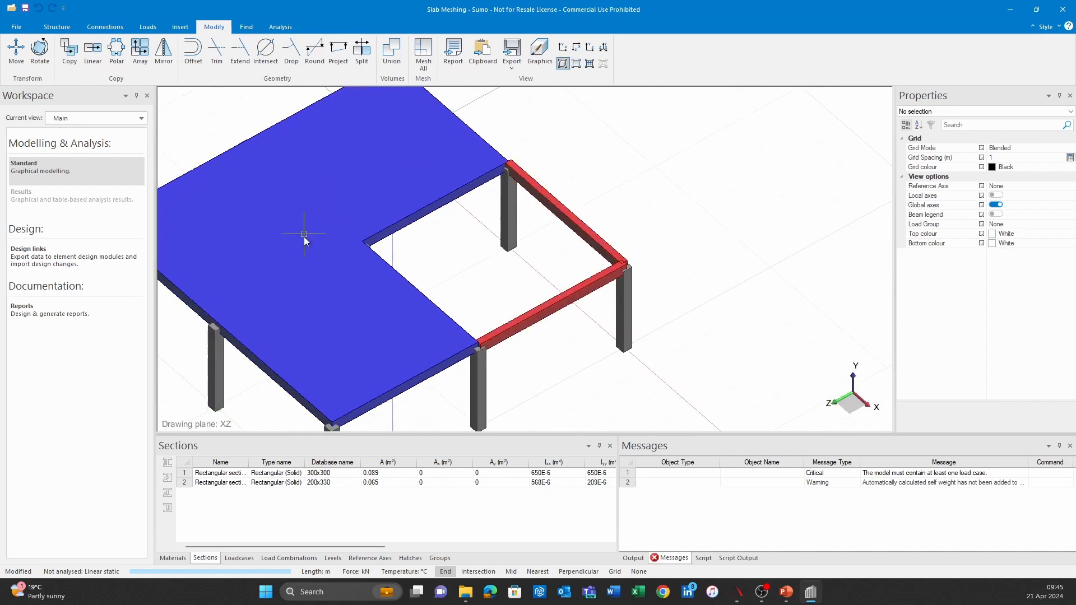
middle_click_drag(439, 283, 521, 288)
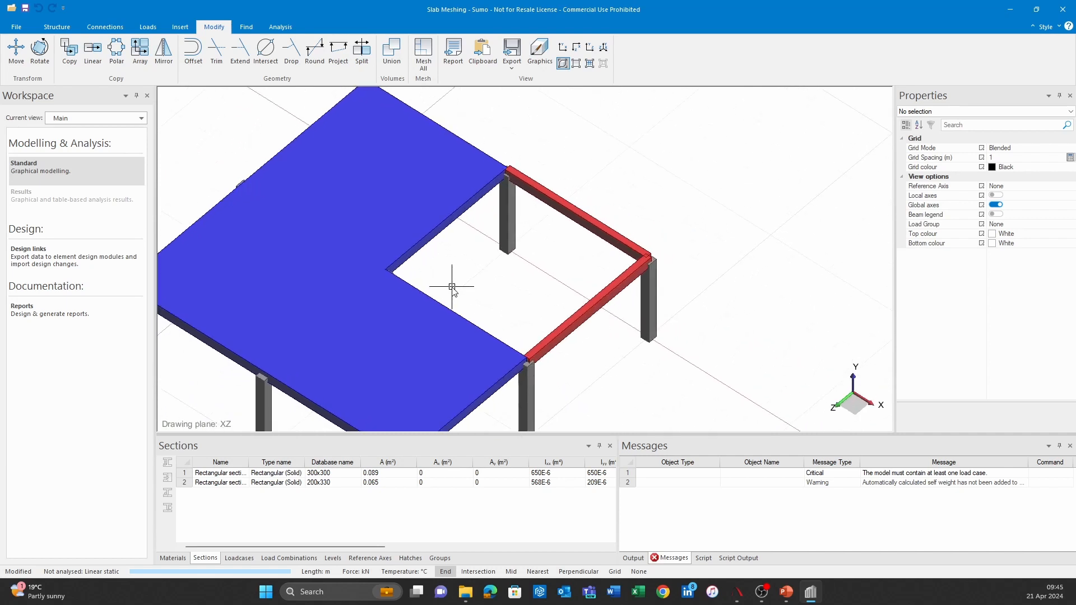
scroll(533, 272, "down", 2)
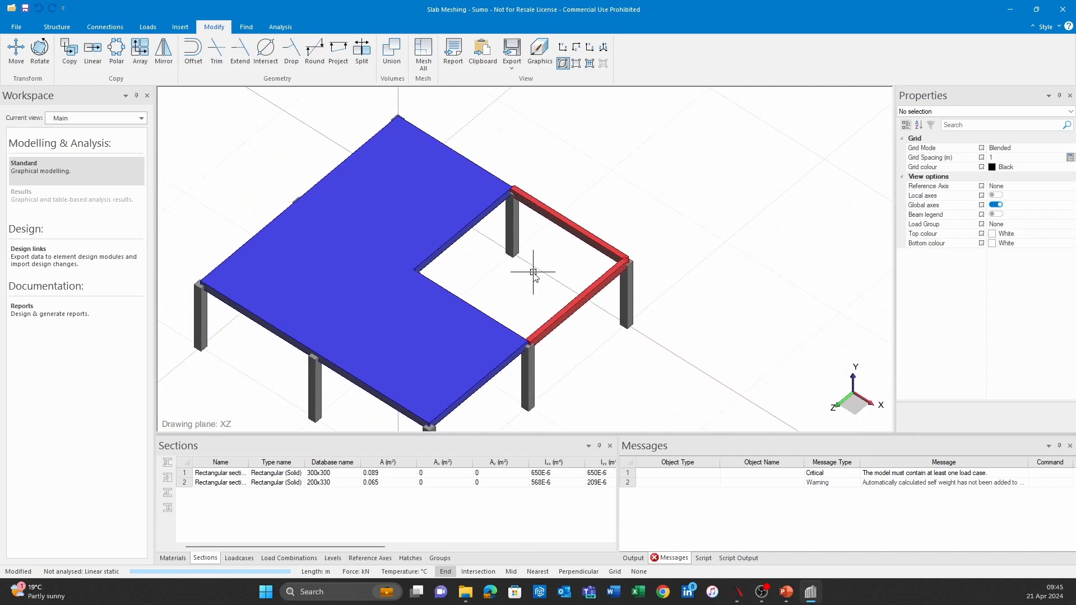